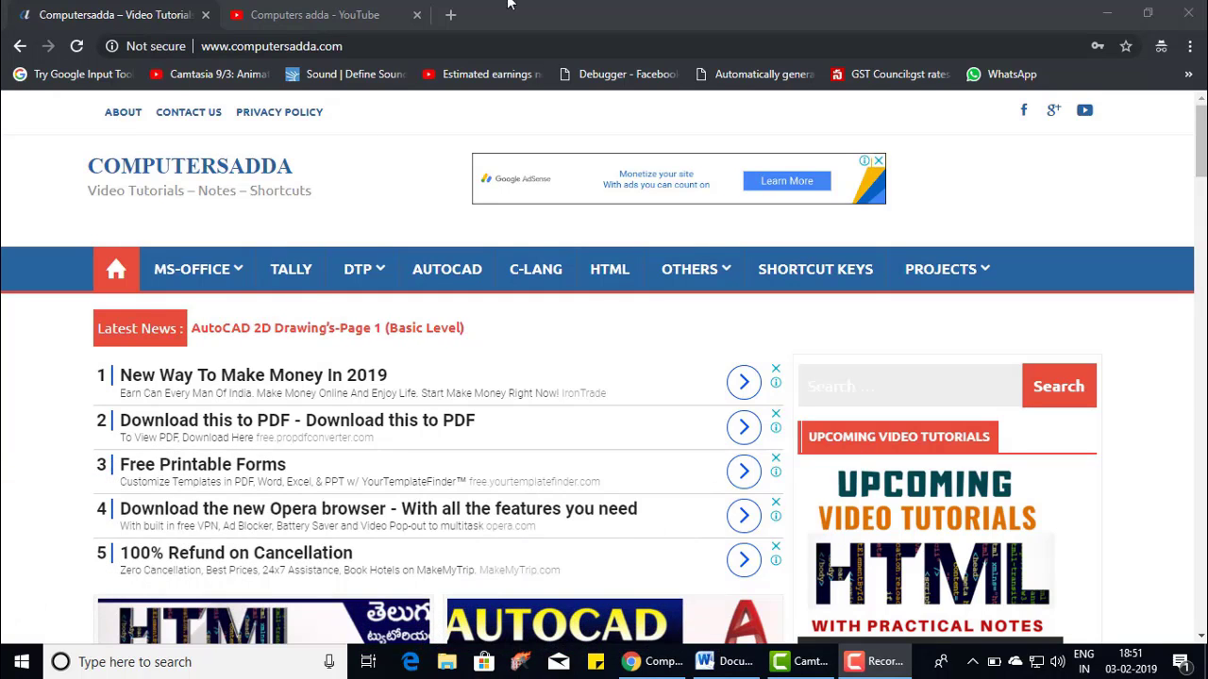
Switch to the Computers adda YouTube channel tab in Chrome.
left_click(288, 11)
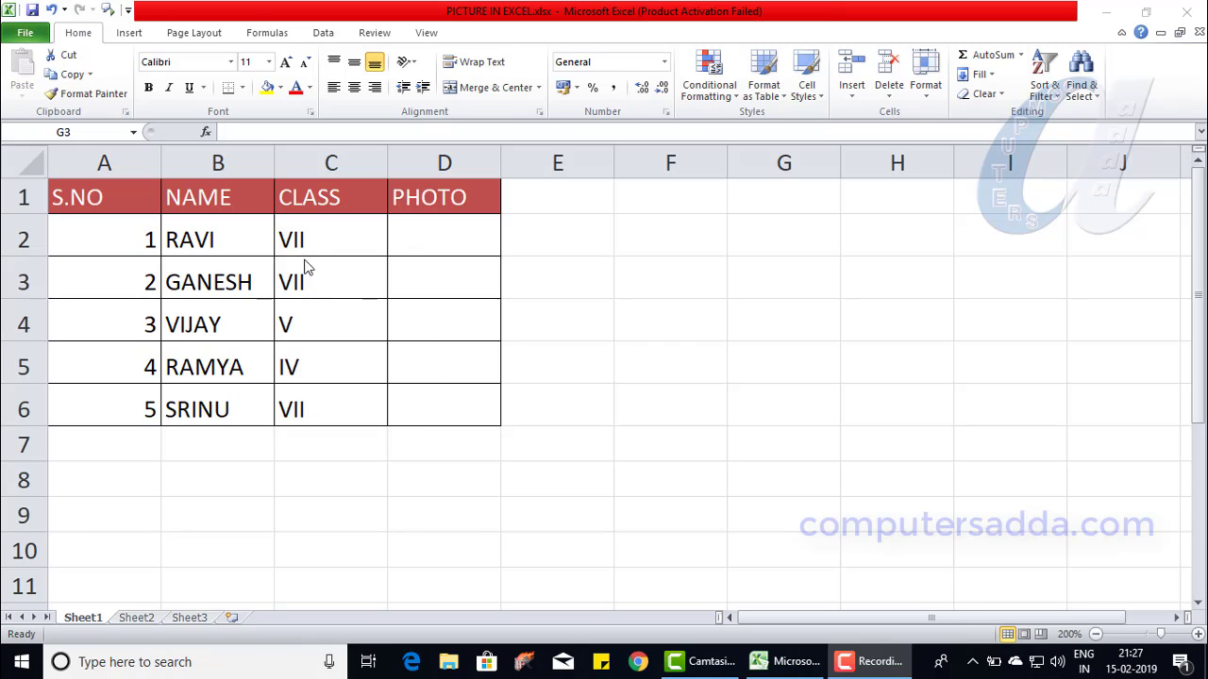
Select student rows 2–6 and set their row height to 25 through Home > Format.
left_click_drag(25, 237, 23, 410)
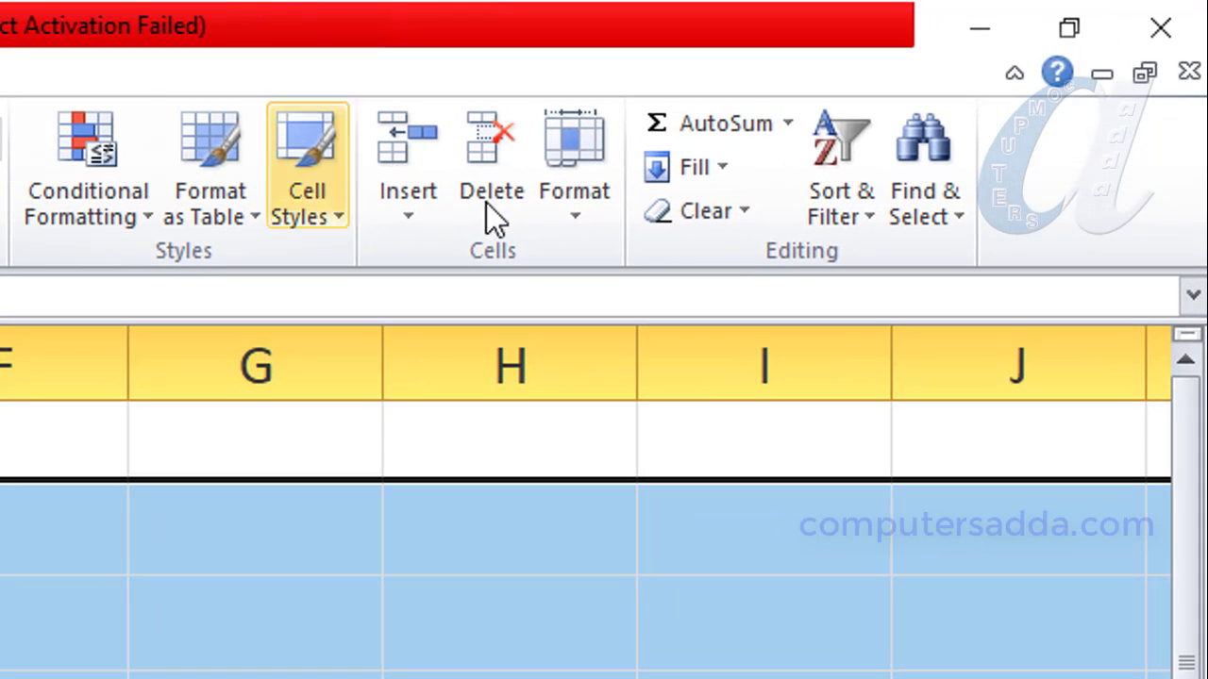
left_click(576, 220)
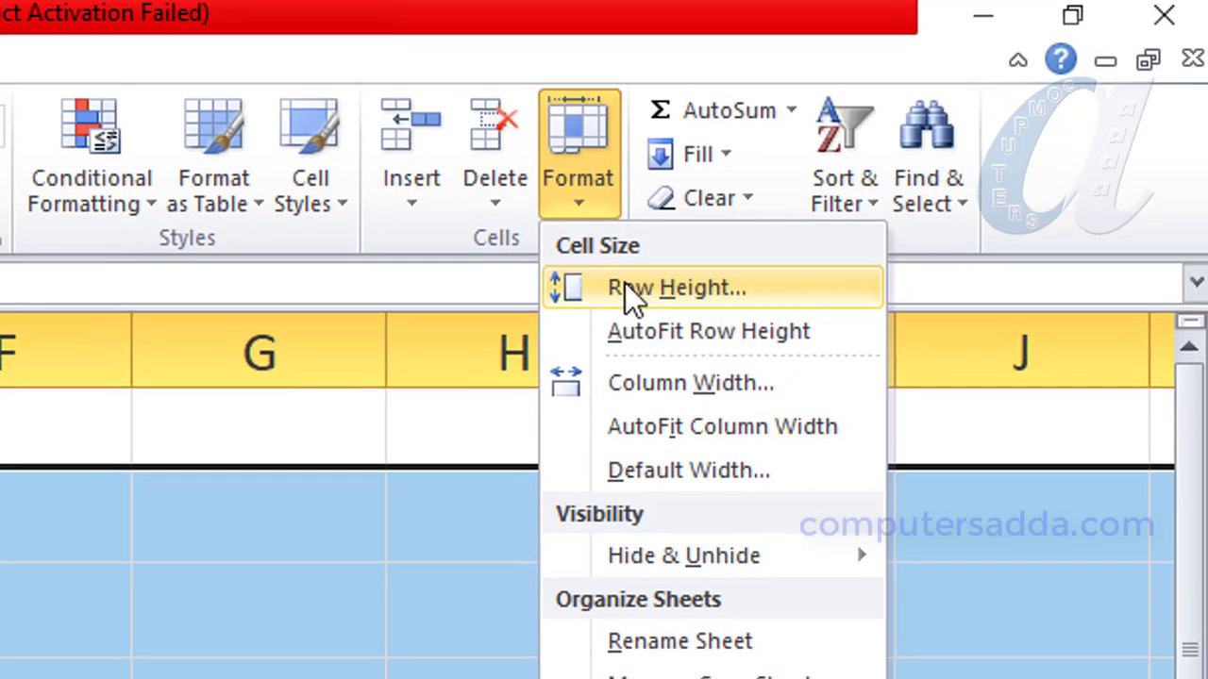
left_click(621, 300)
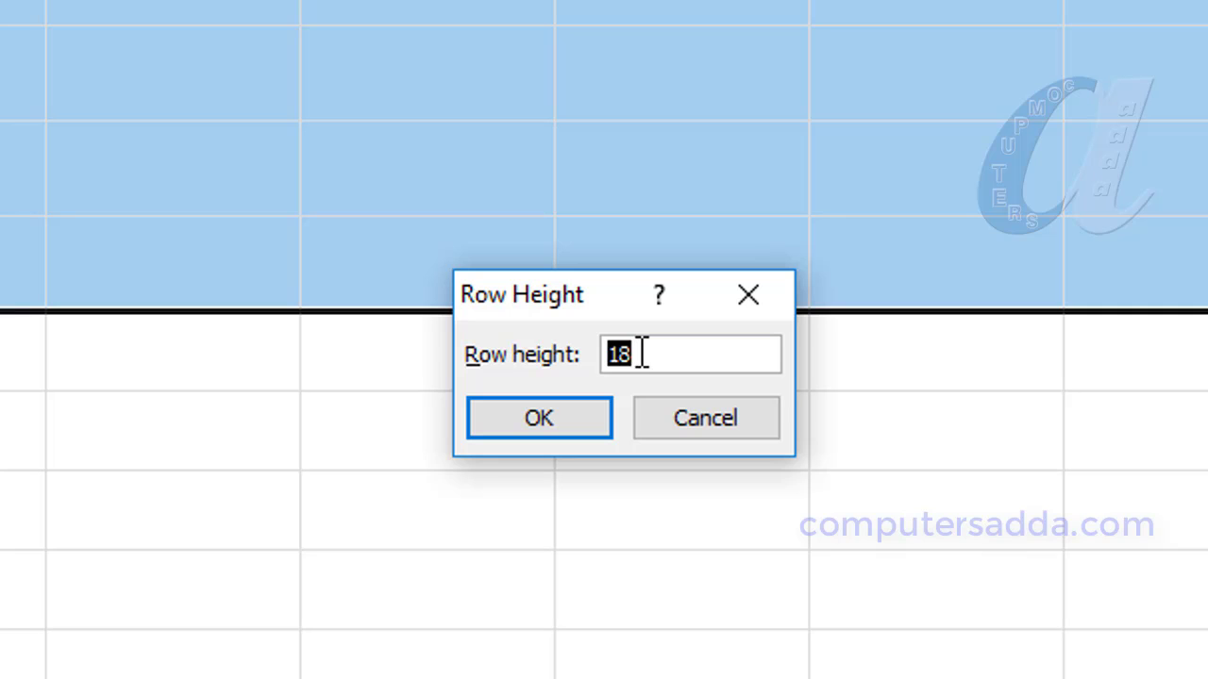
type("25")
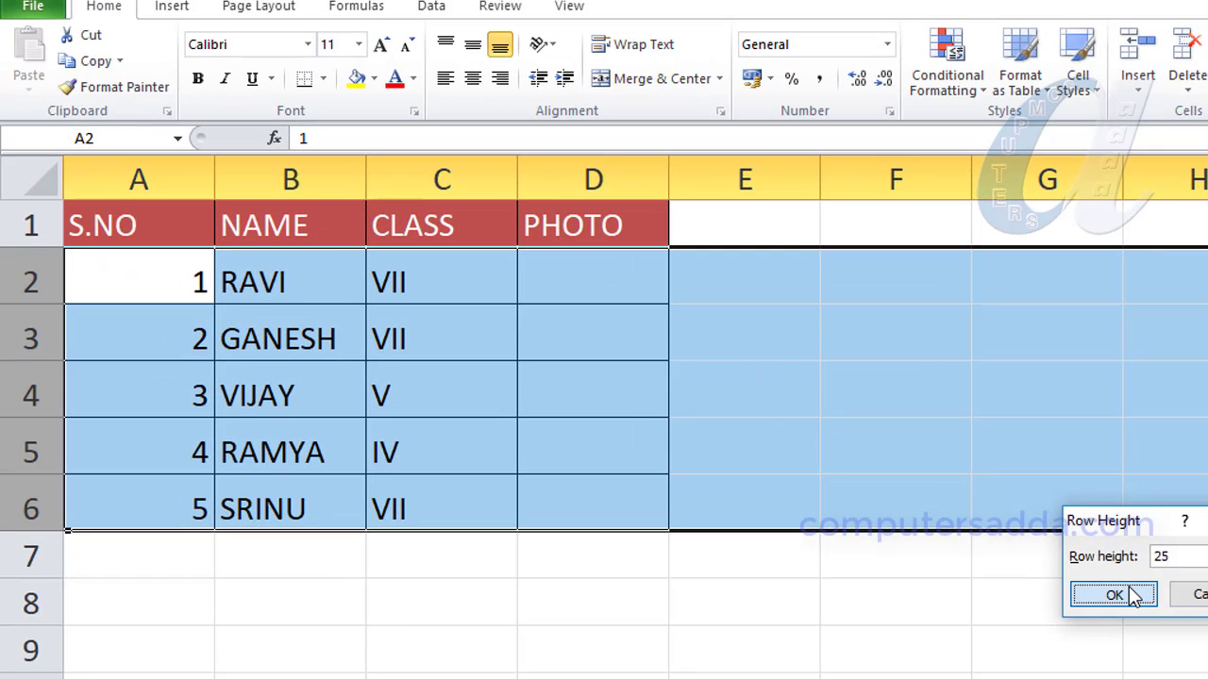
left_click(1059, 596)
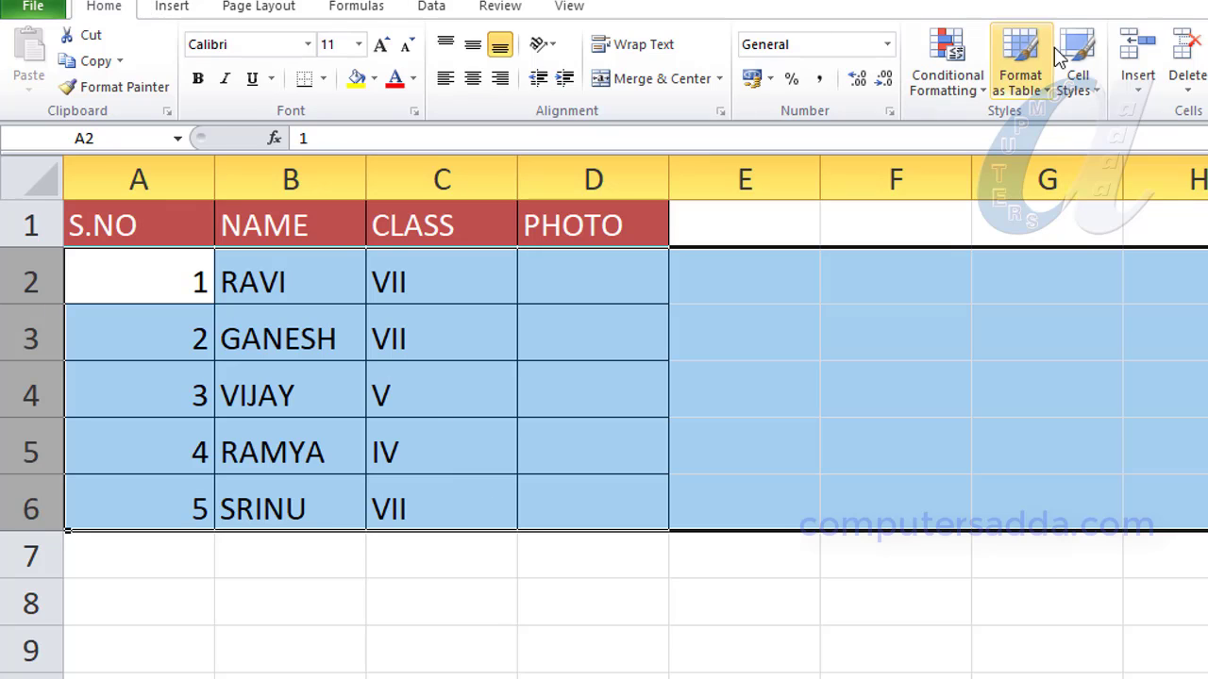
Reselect rows 2–6 and apply a row height of 25 from the row-header menu.
left_click(874, 525)
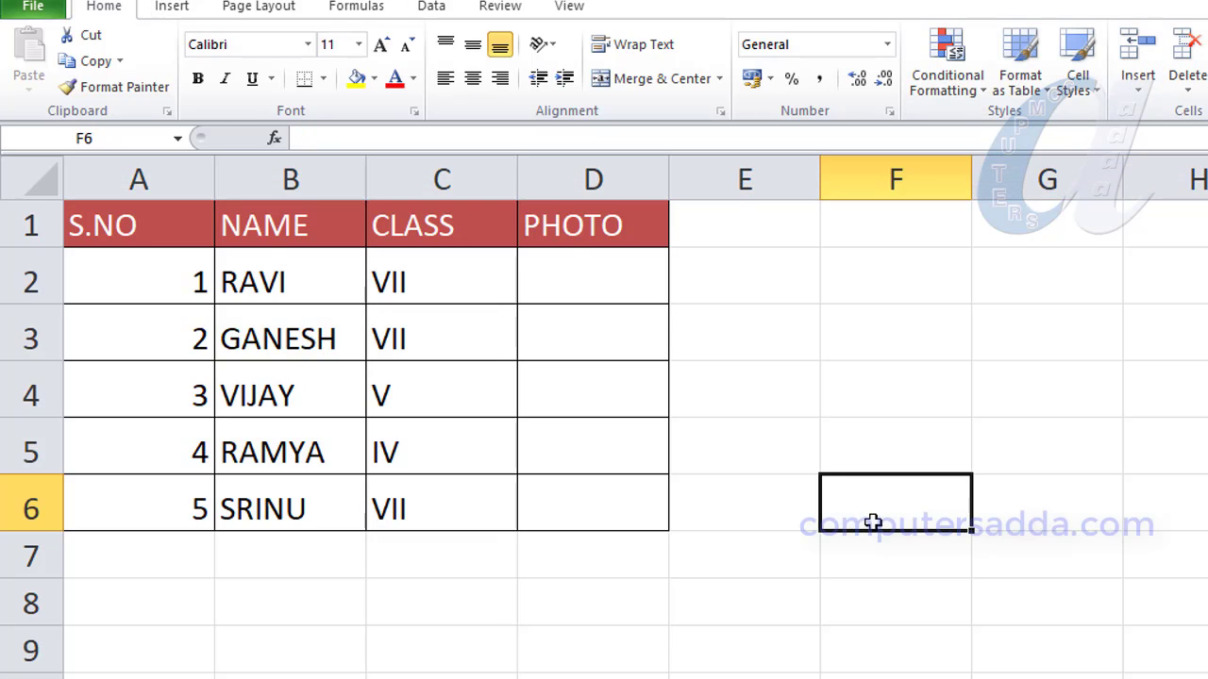
left_click_drag(31, 279, 31, 509)
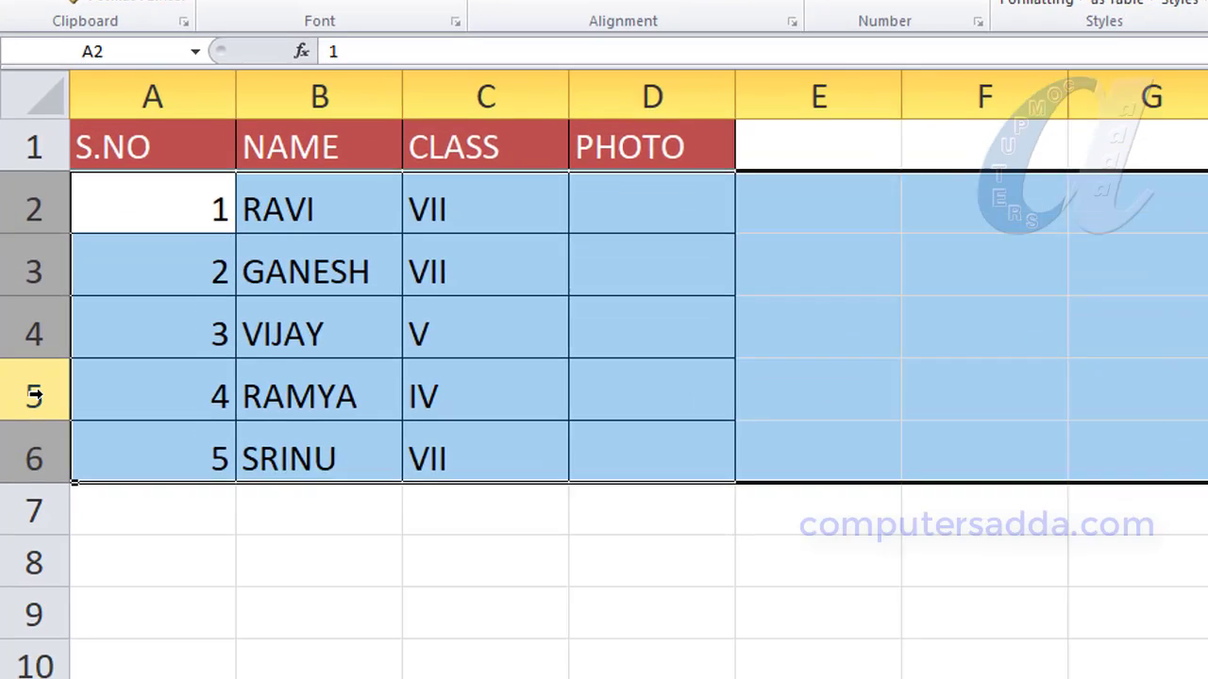
right_click(30, 508)
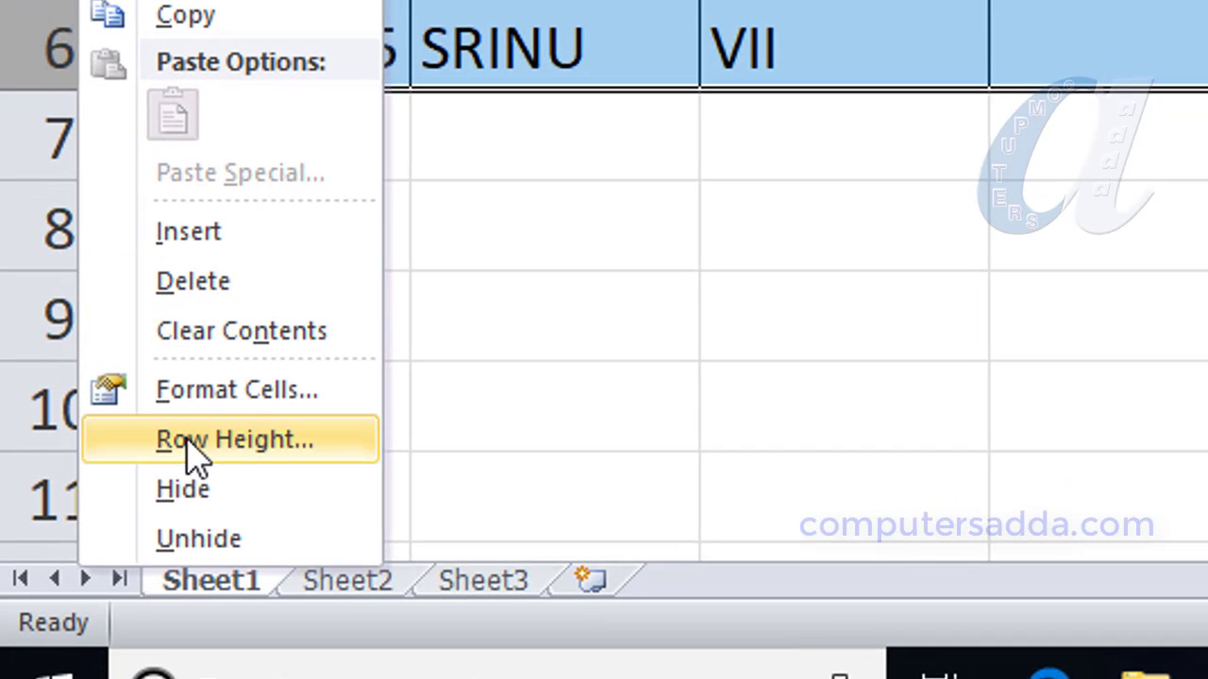
left_click(237, 455)
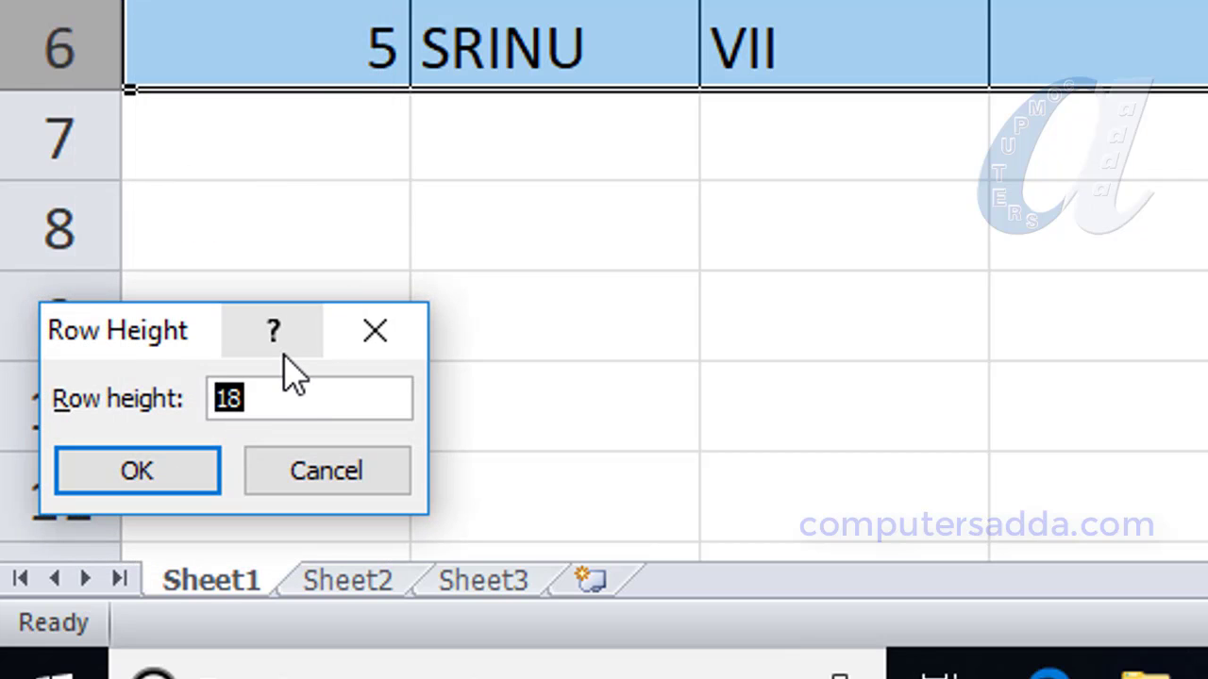
type("25")
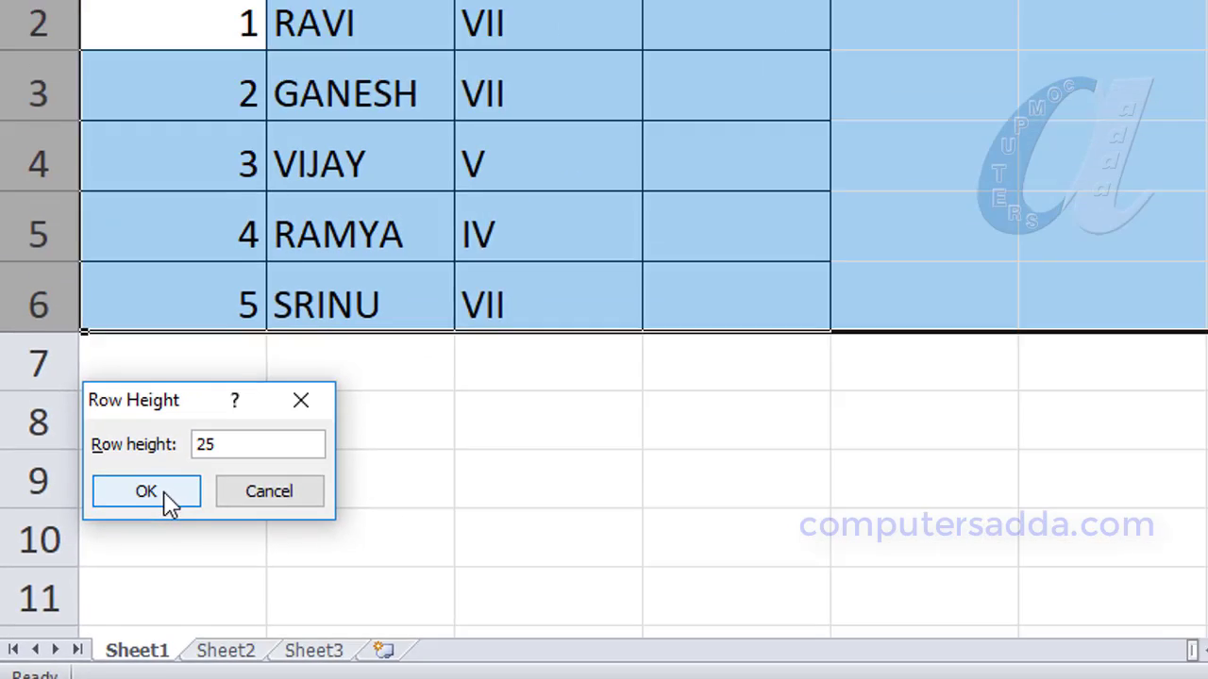
left_click(137, 470)
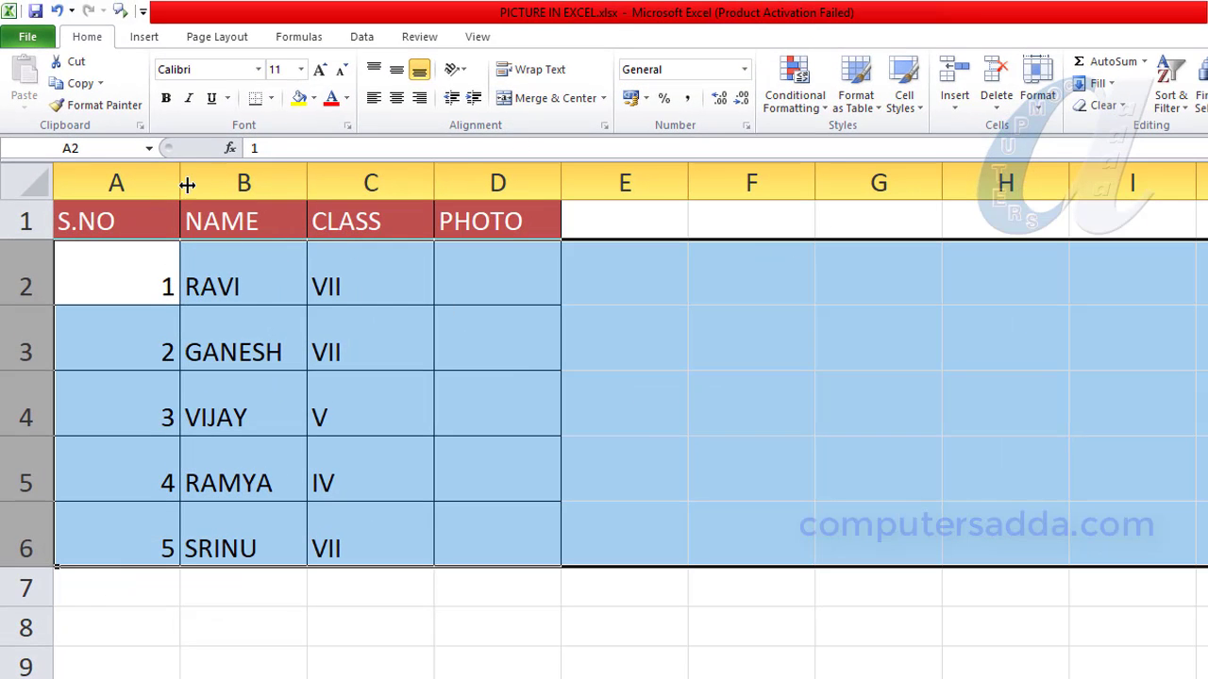
left_click_drag(166, 182, 476, 182)
right_click(477, 182)
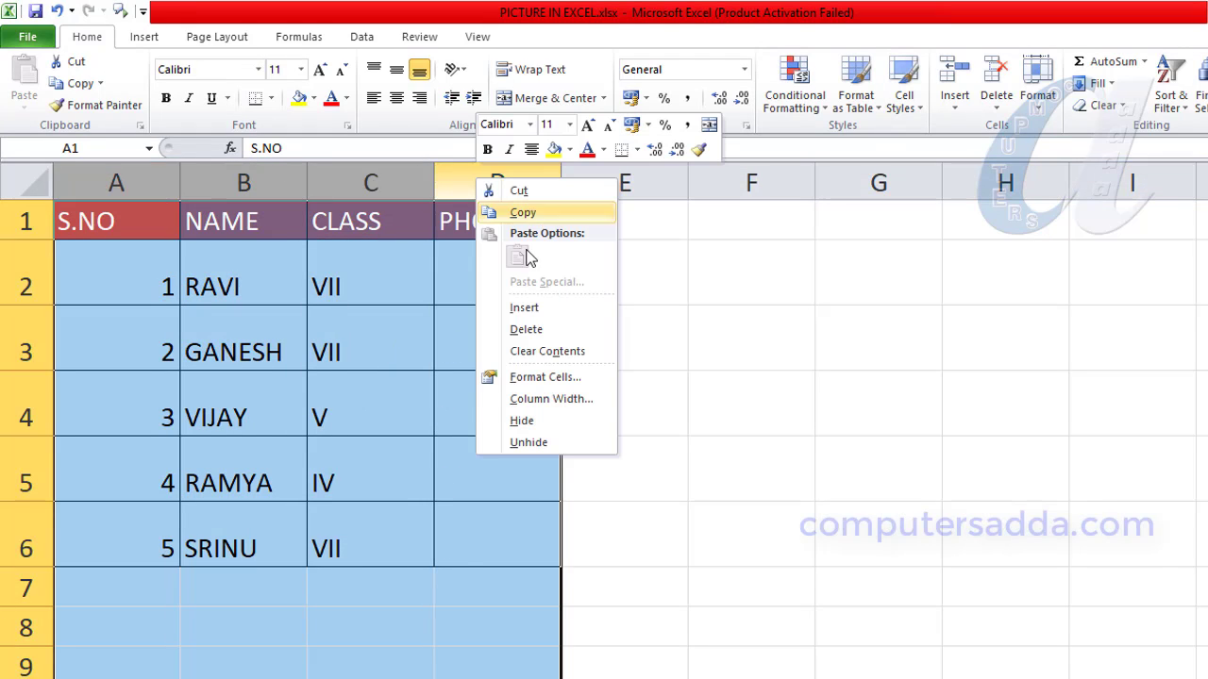
left_click(861, 110)
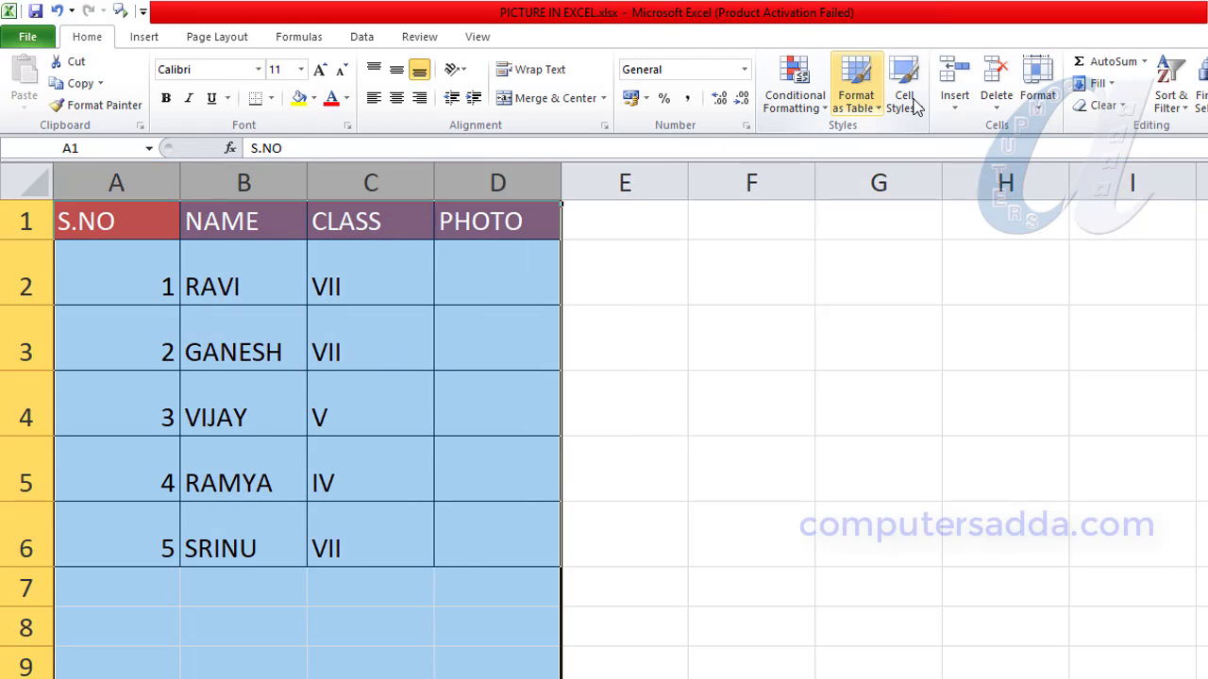
left_click(1040, 107)
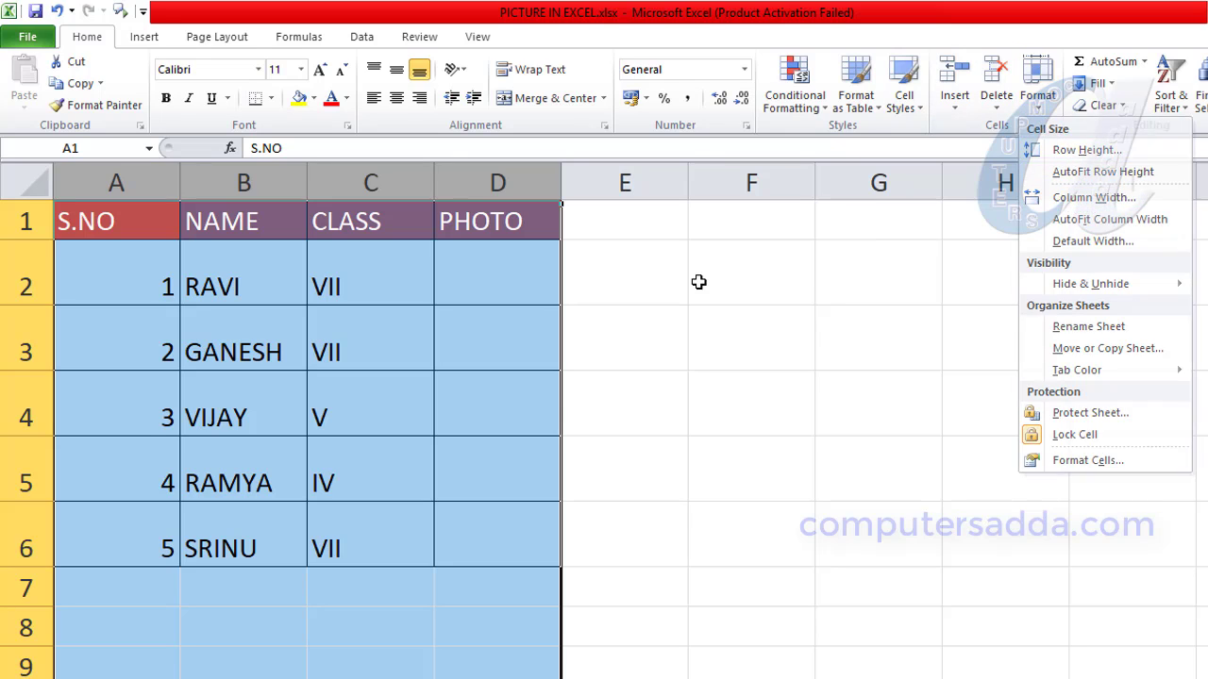
left_click(713, 244)
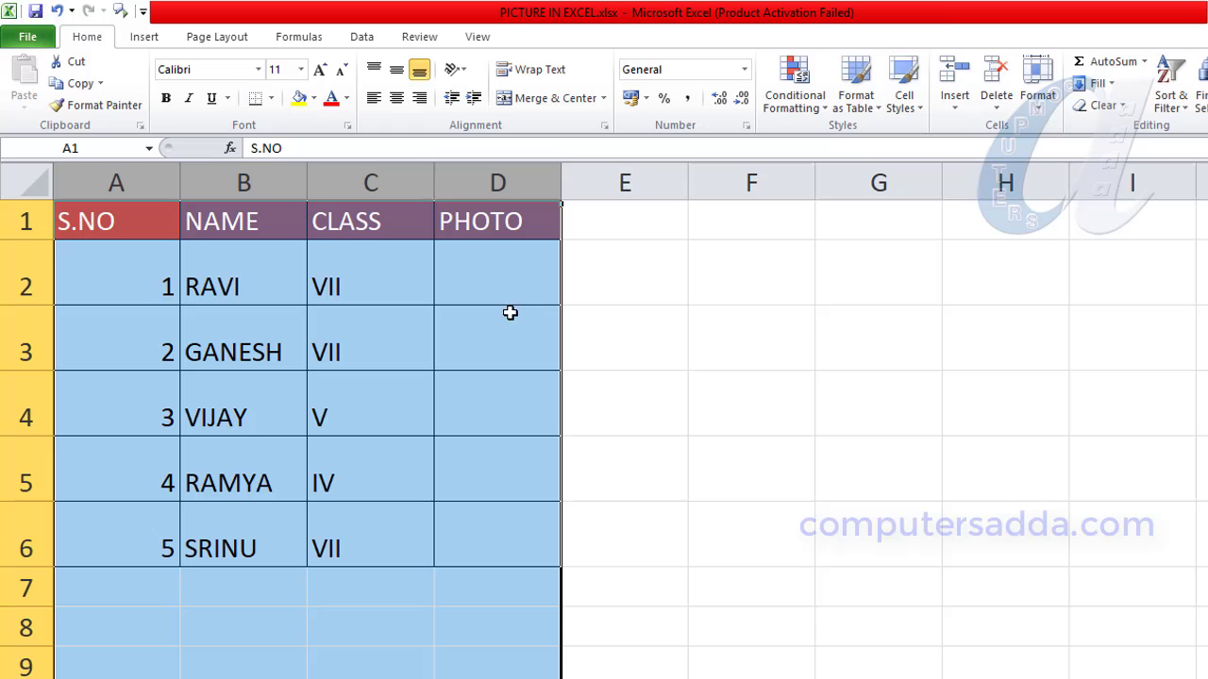
left_click(751, 469)
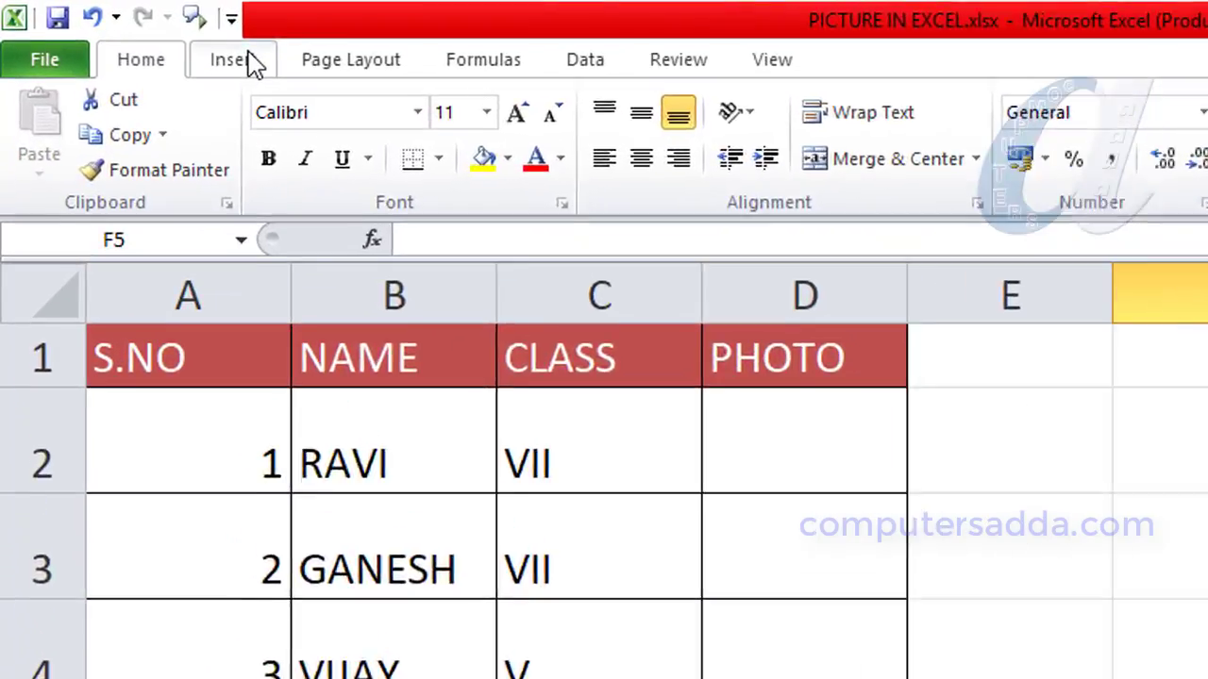
Insert img1, img2, img3, img5 and img9 from Downloads\pictures onto the sheet.
left_click(144, 37)
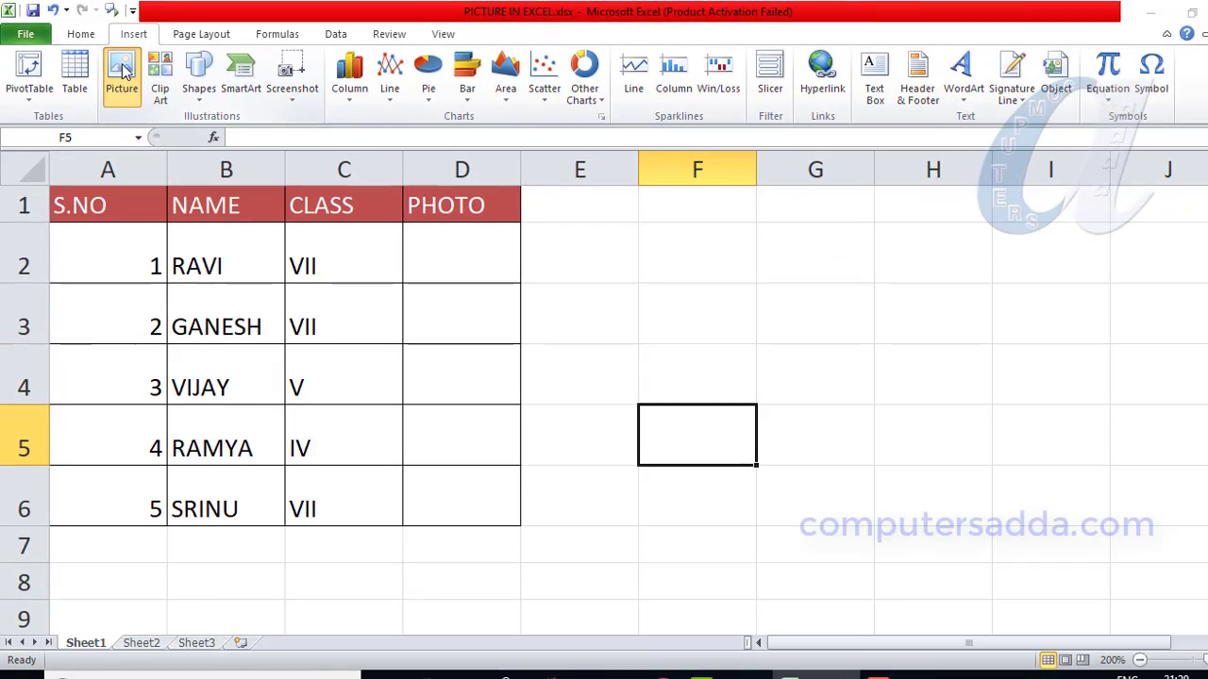
left_click(142, 83)
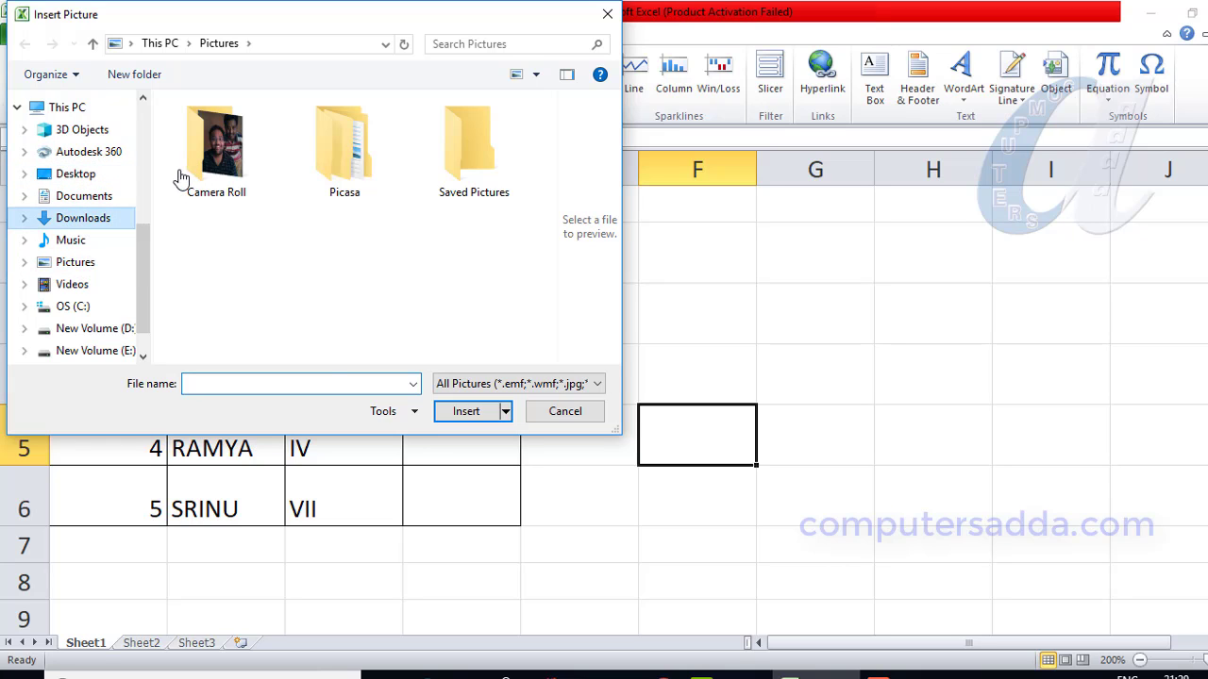
left_click_drag(550, 127, 553, 302)
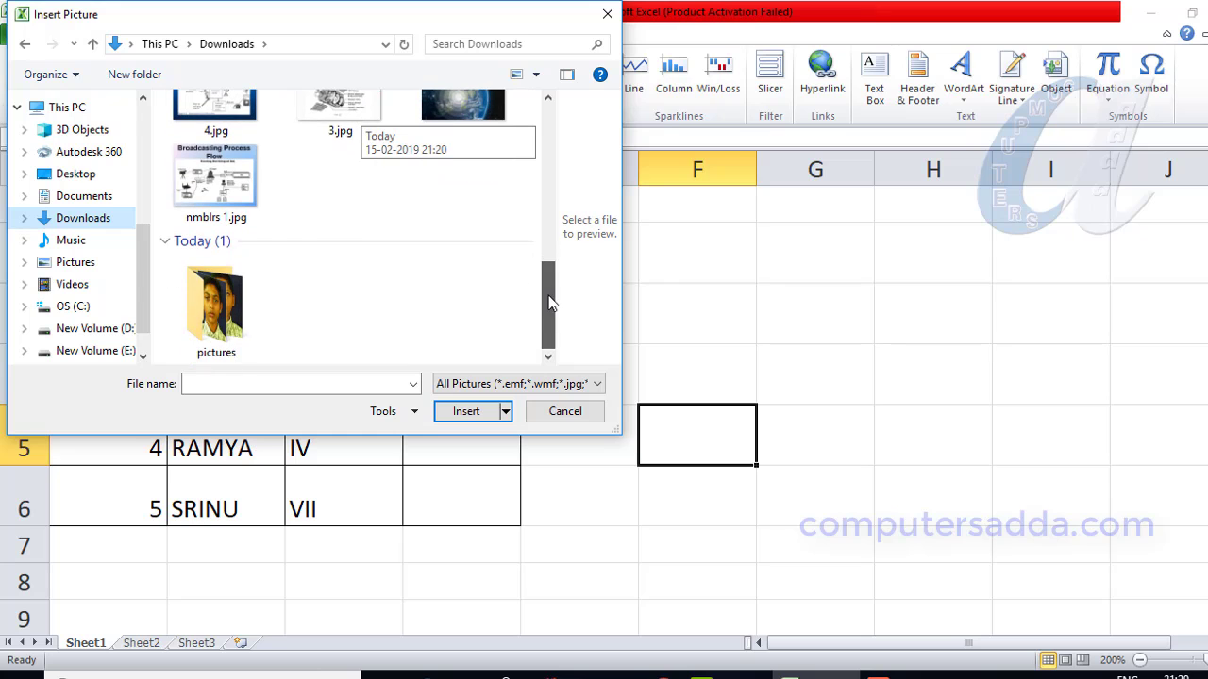
left_click(211, 328)
double_click(212, 327)
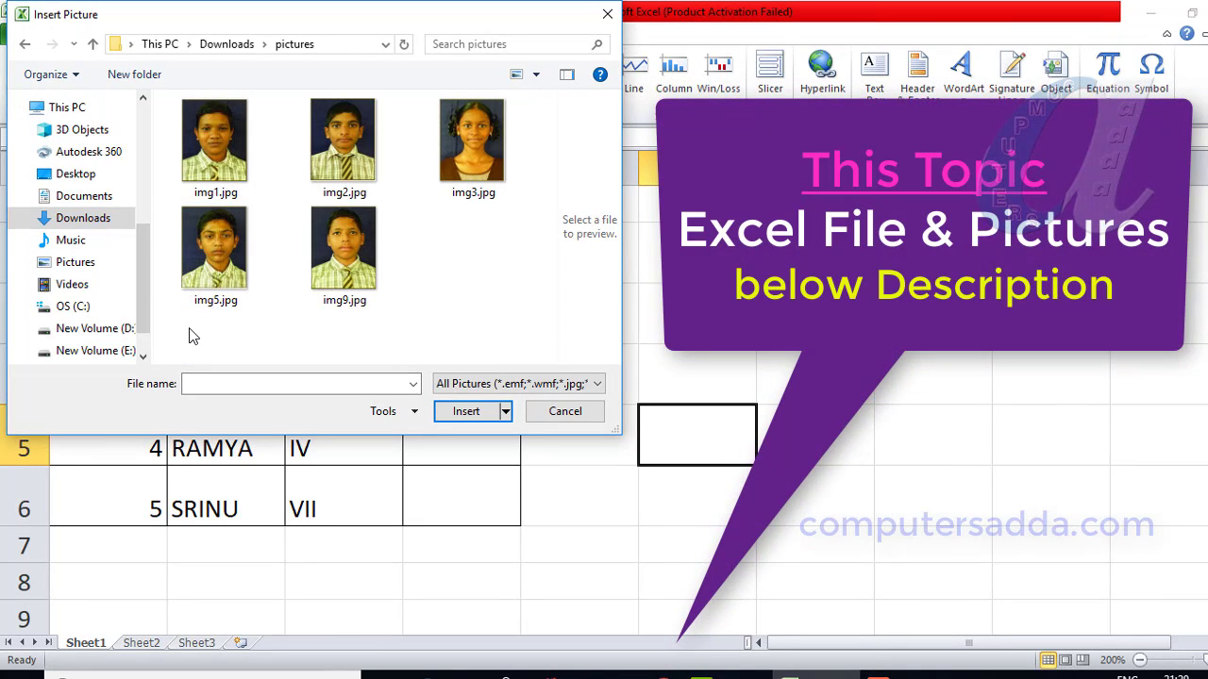
left_click_drag(186, 336, 508, 117)
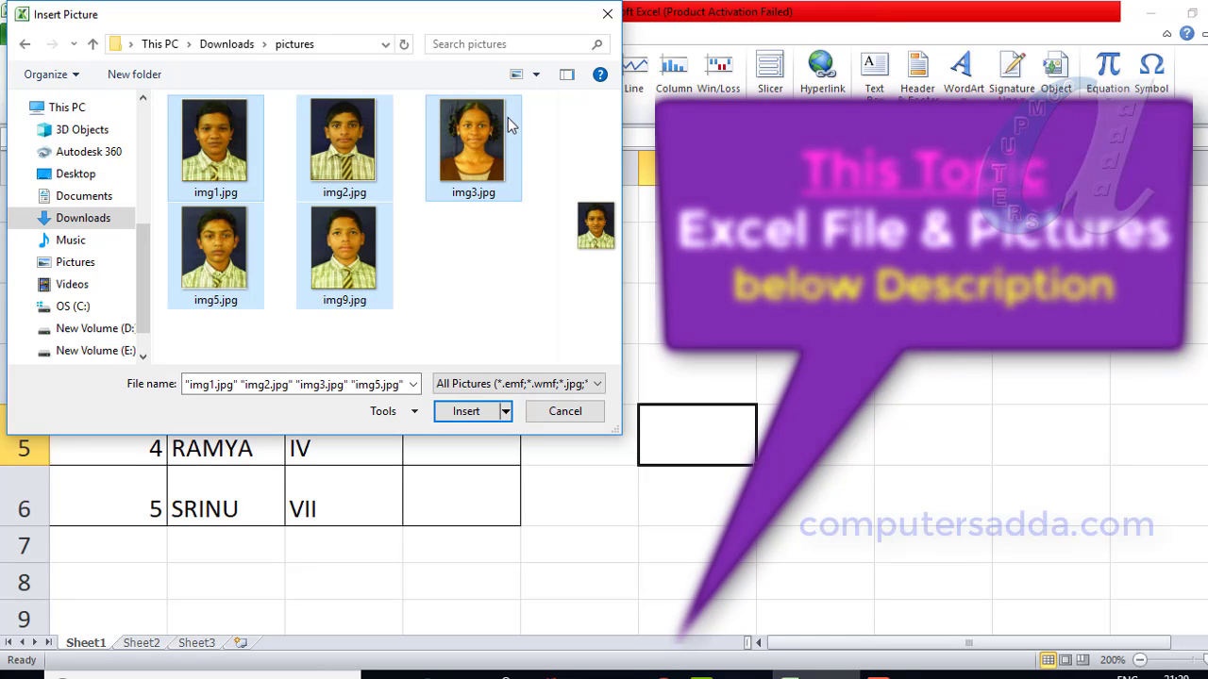
left_click(462, 415)
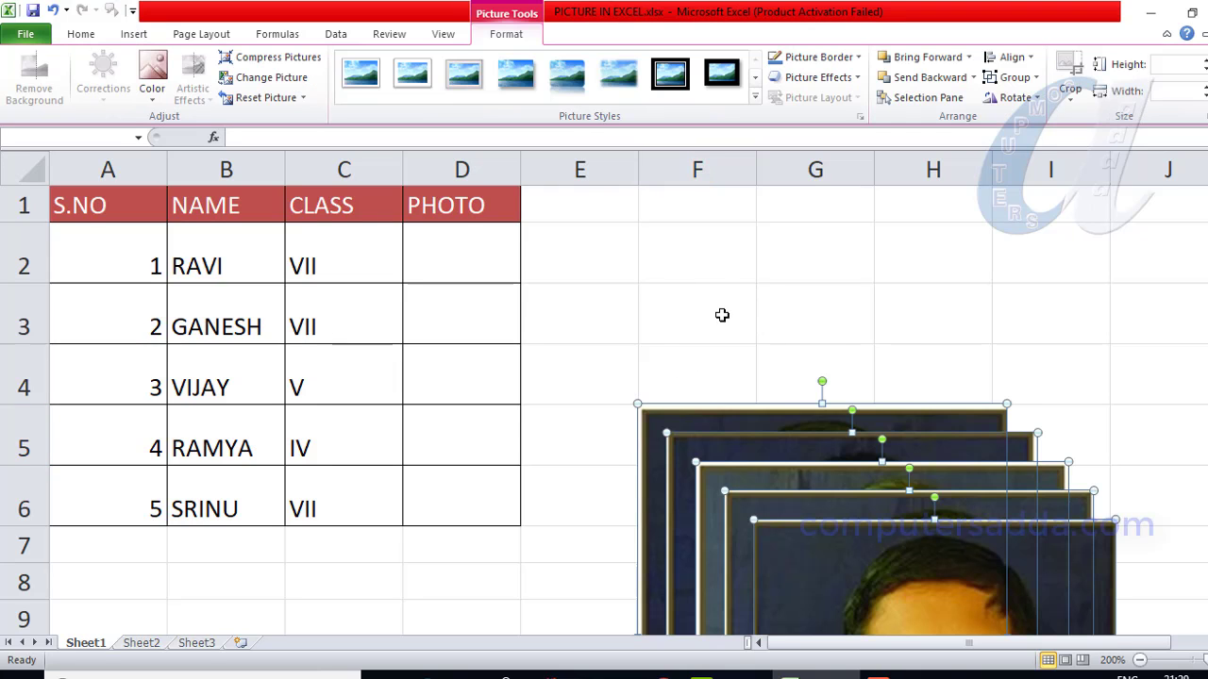
Zoom out the sheet and select the front photo of the stack.
left_click(1140, 659)
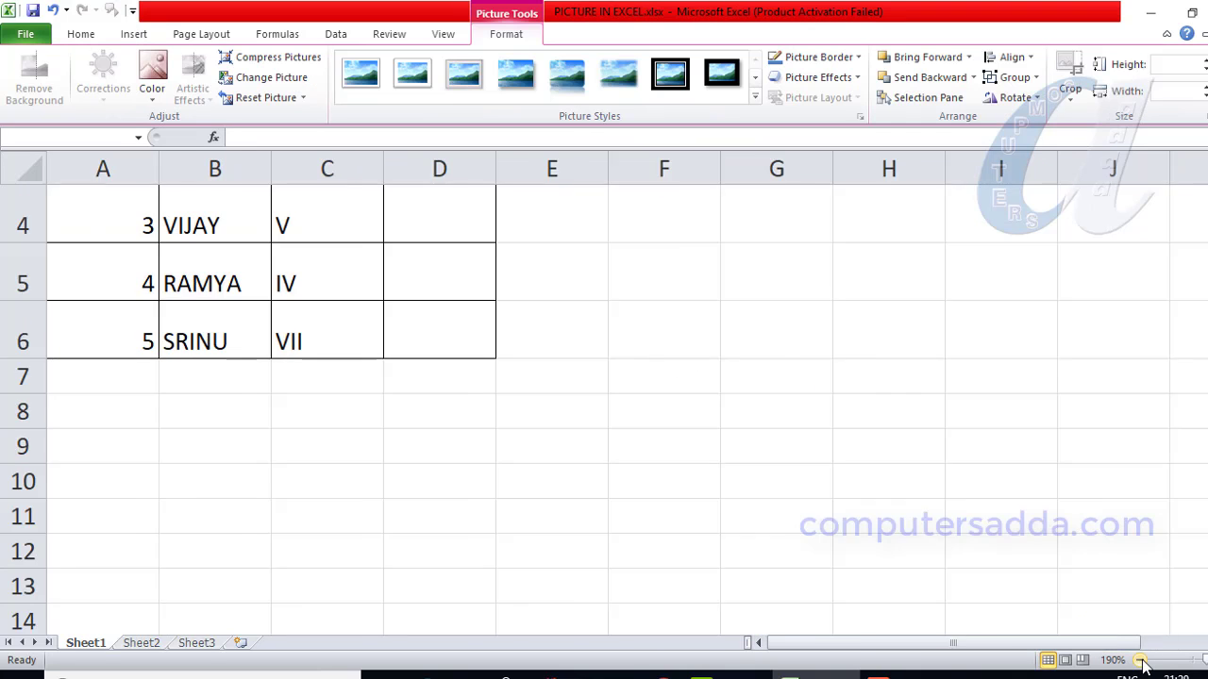
left_click(1140, 659)
left_click(1140, 659)
left_click(1140, 660)
left_click(1140, 661)
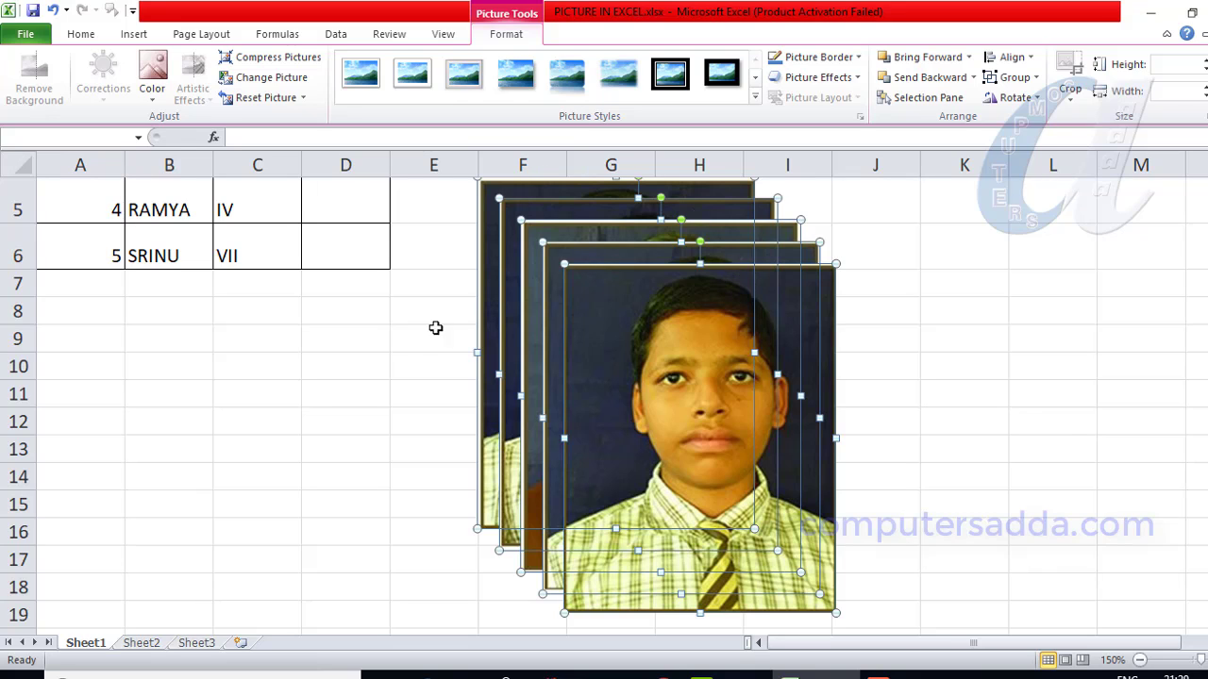
left_click(930, 288)
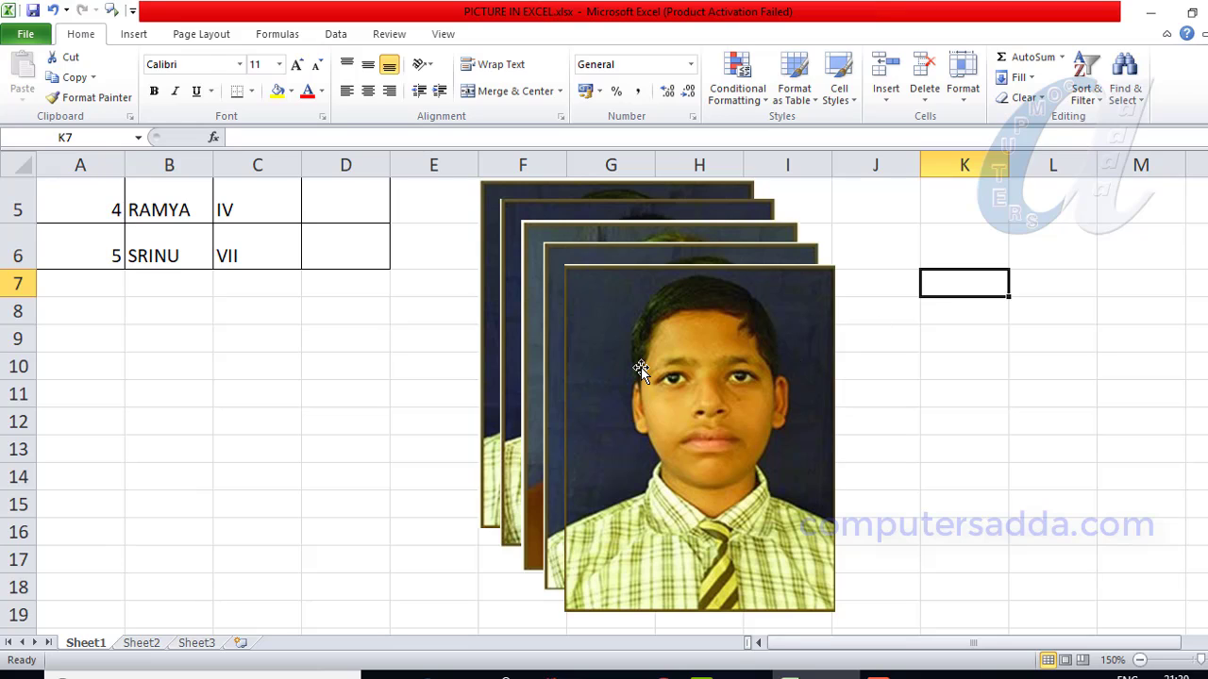
left_click(640, 371)
Ctrl-add the four photos behind it to the selection.
key("ctrl")
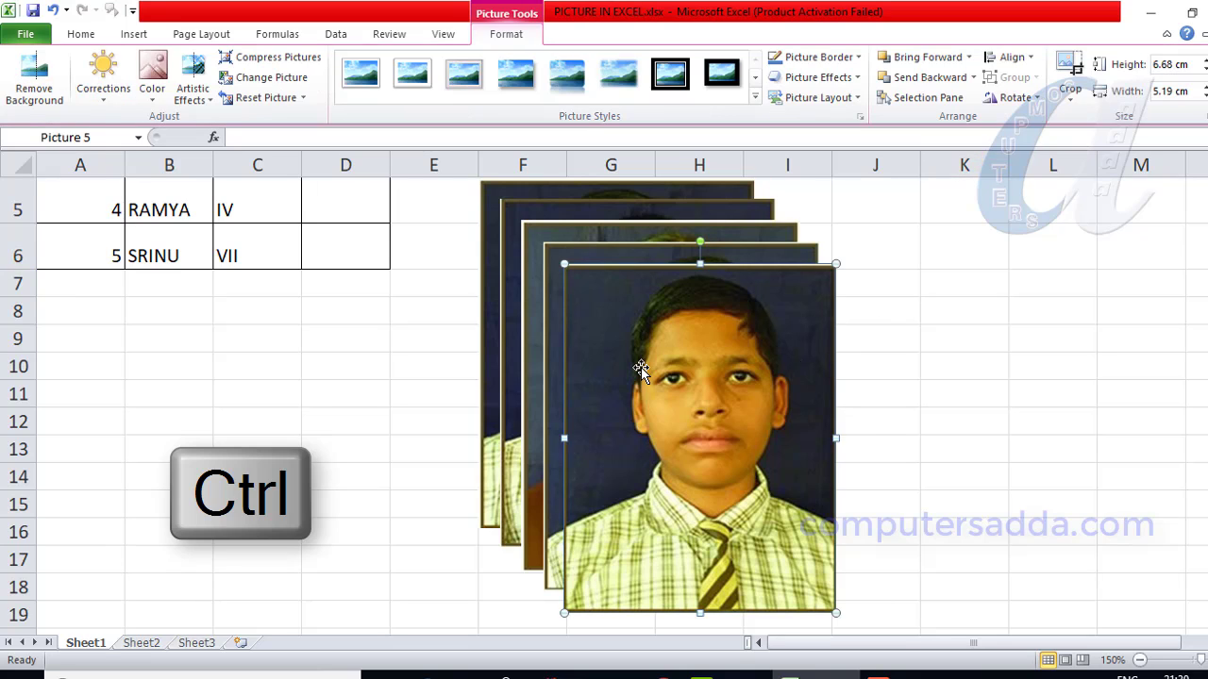
left_click(592, 258, "ctrl")
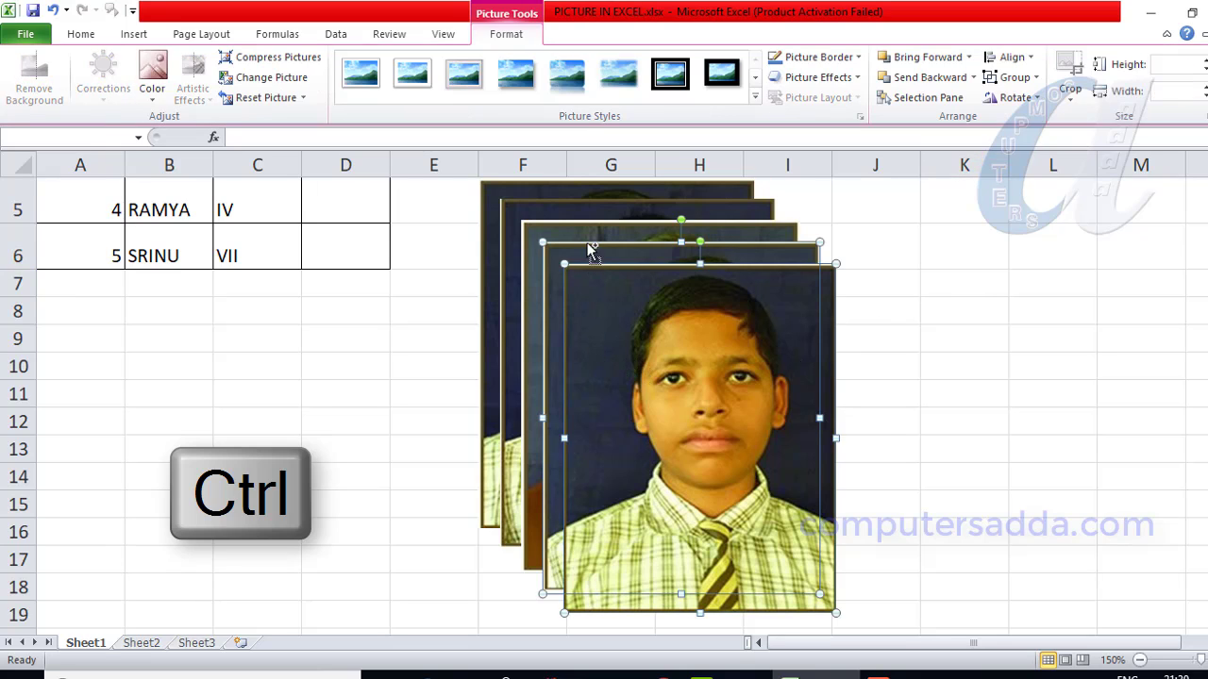
left_click(577, 226, "ctrl")
left_click(539, 206, "ctrl")
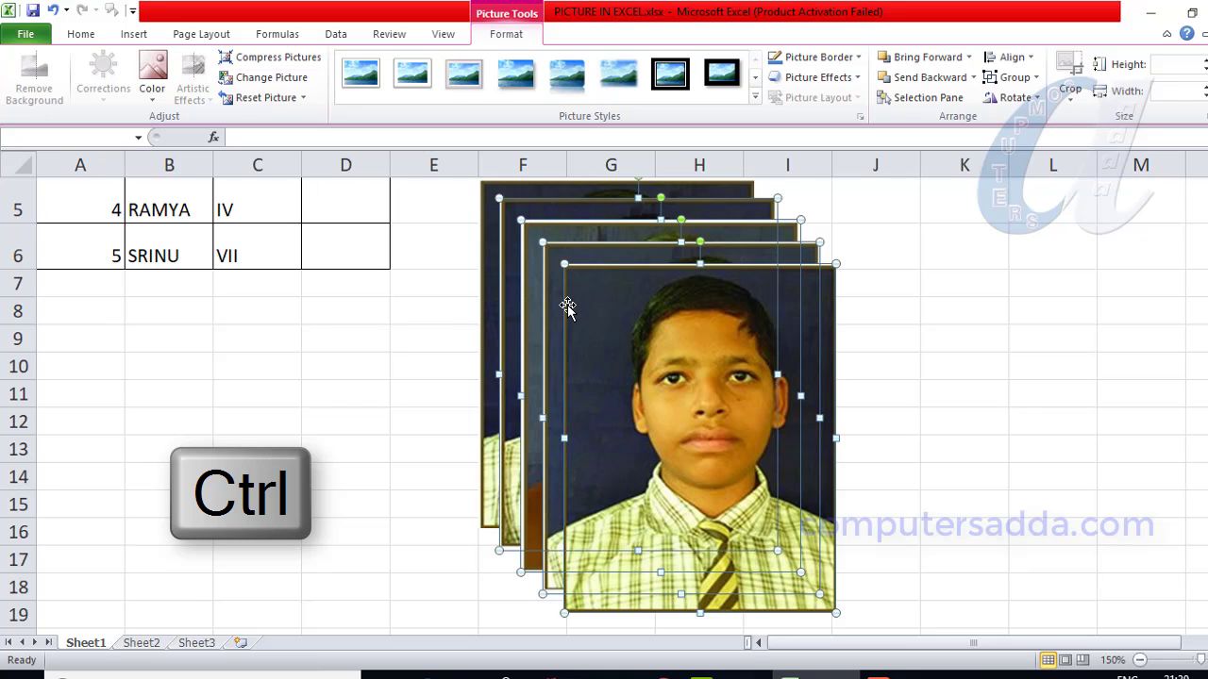
scroll(566, 311, "down", 1)
scroll(570, 326, "up", 3)
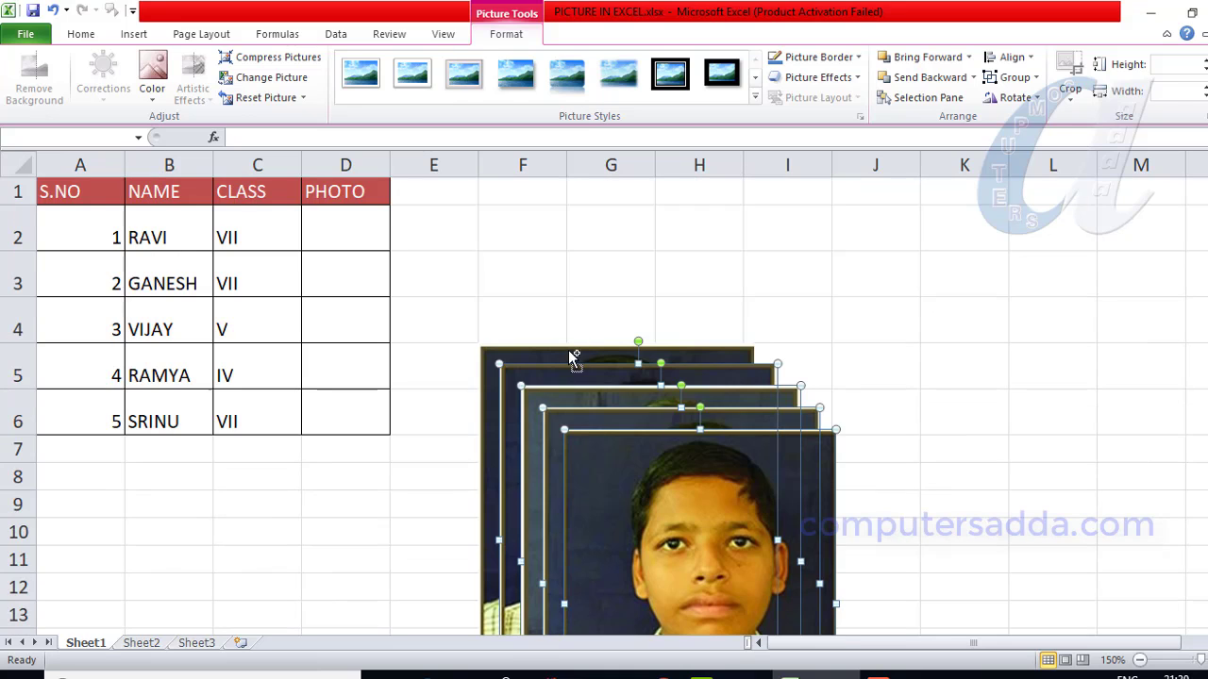
left_click(569, 352, "ctrl")
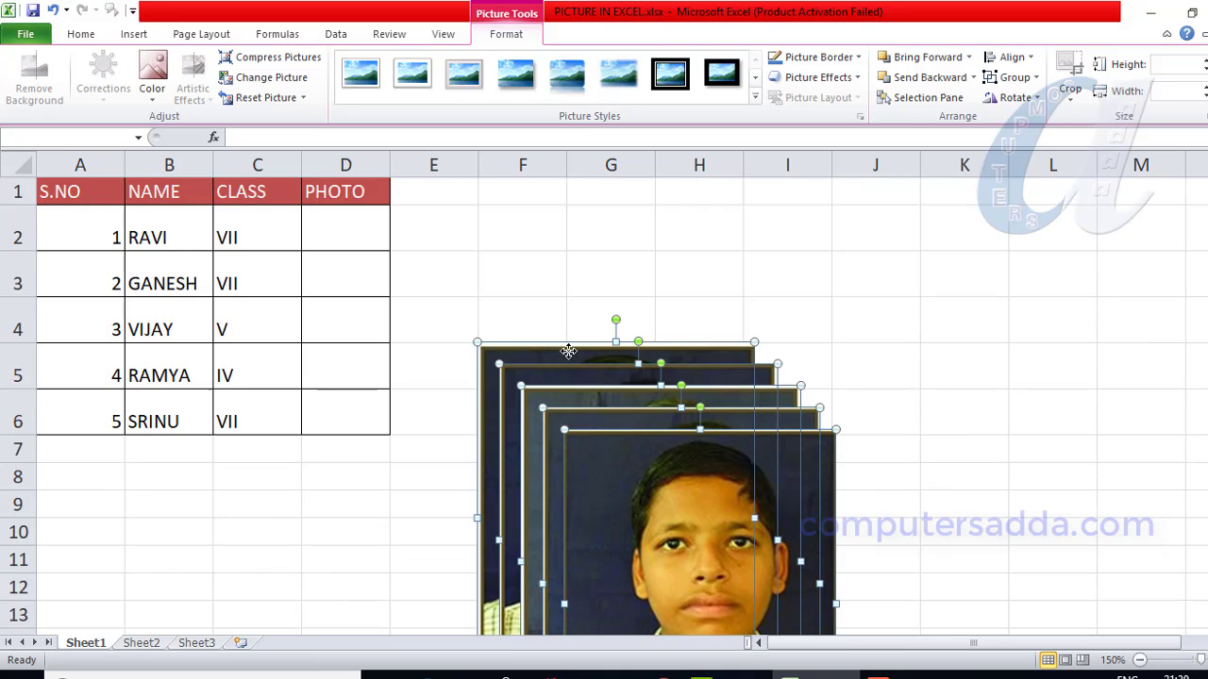
Shrink the five photos to about 0.8 cm wide and drag the first into cell D2.
right_click(658, 490)
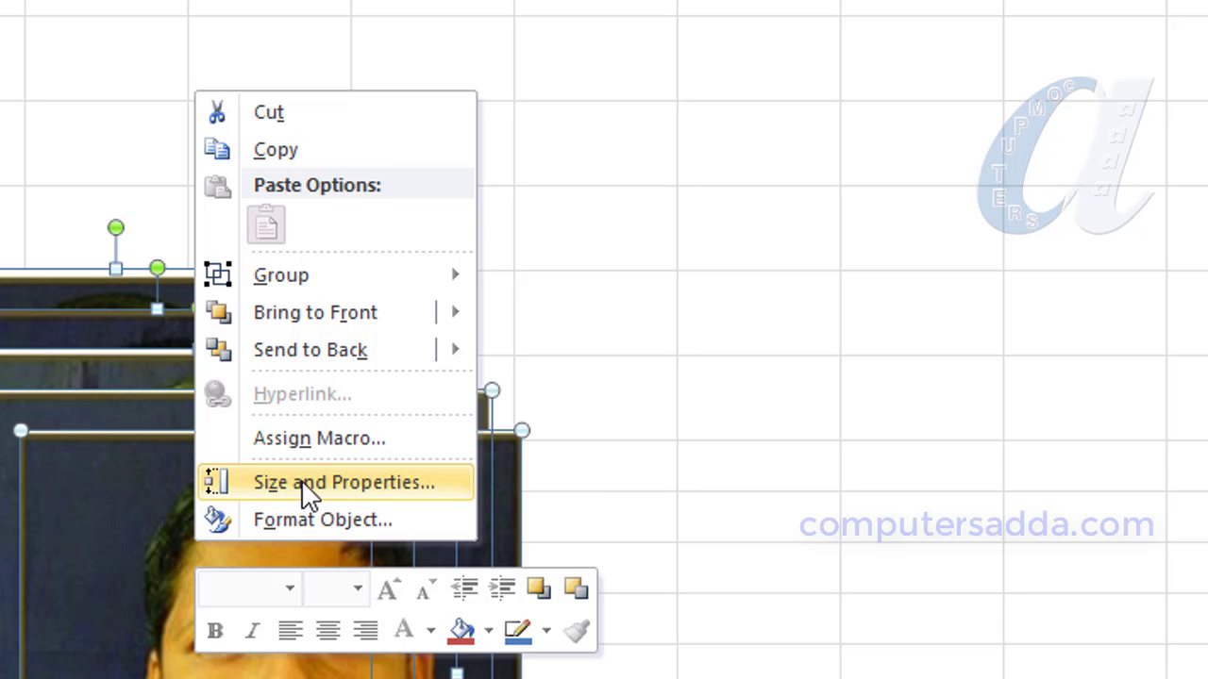
left_click(304, 483)
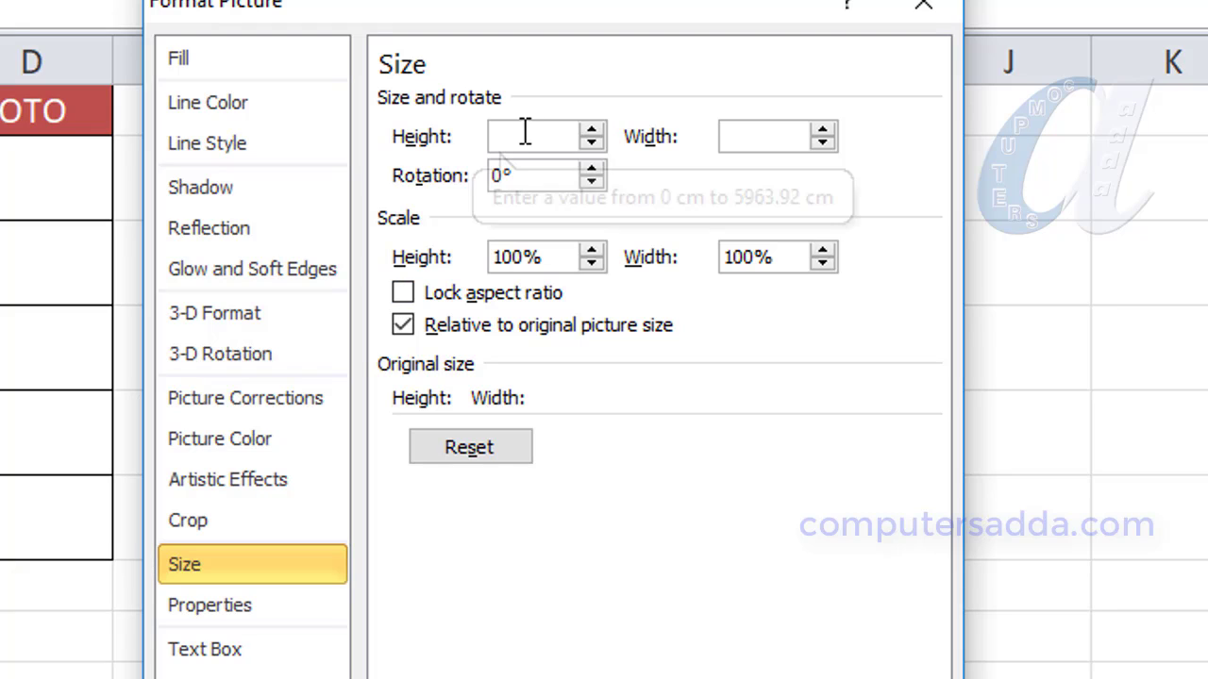
type("0.8")
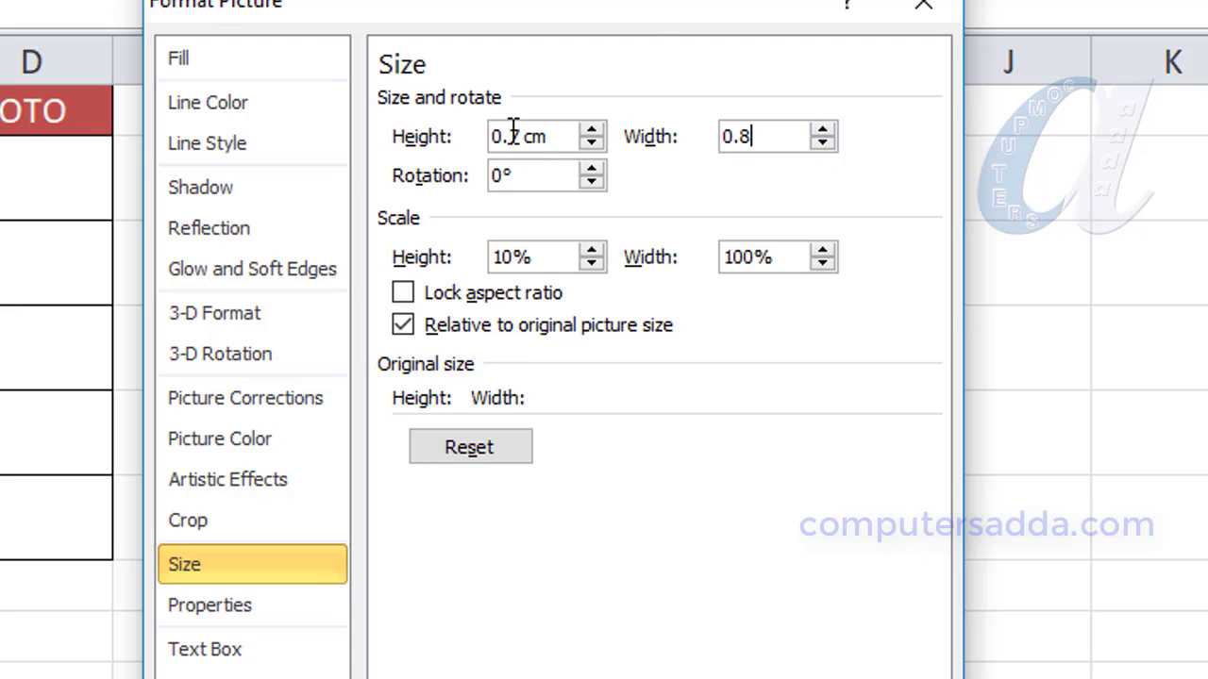
mouse_move(647, 21)
left_mouse_down()
mouse_move(425, 113)
mouse_move(1167, 105)
mouse_move(1207, 89)
left_mouse_up()
key("Return")
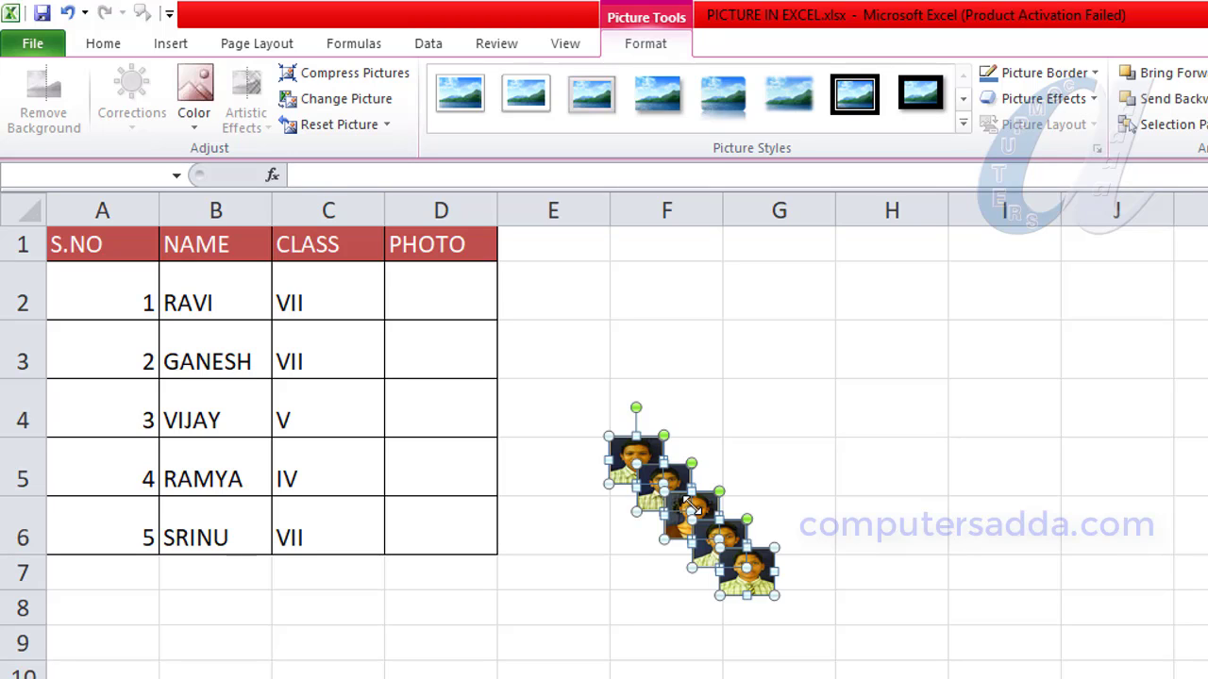
left_click(764, 472)
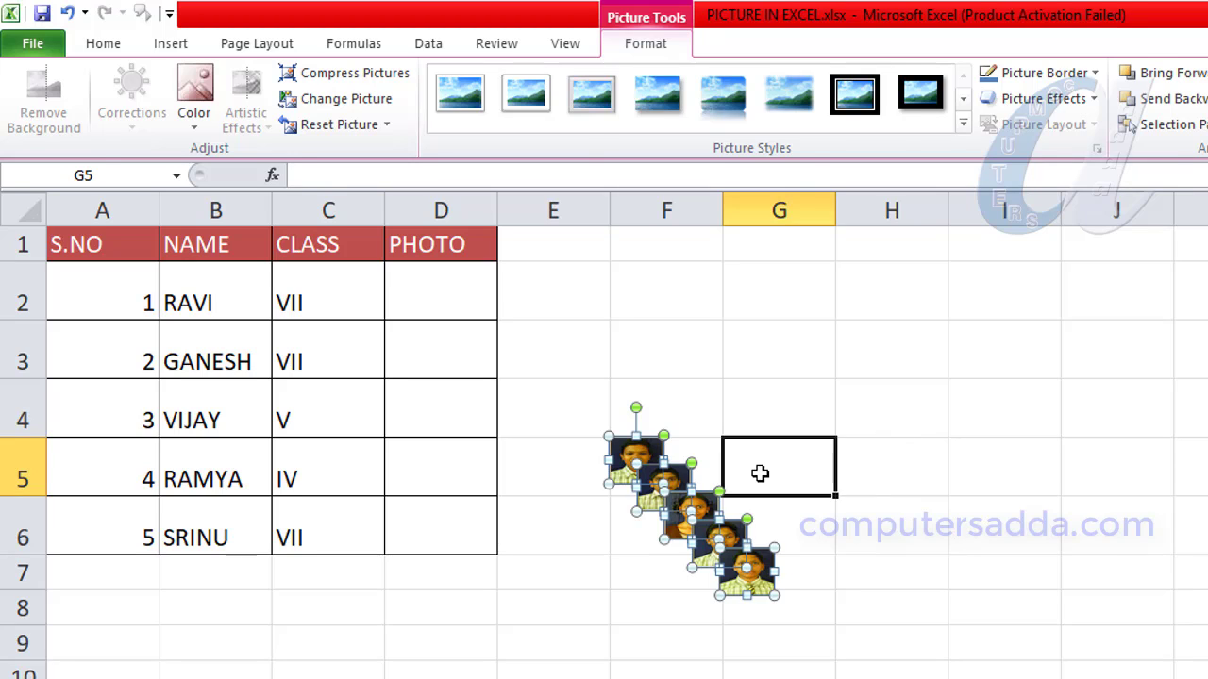
left_click_drag(627, 466, 430, 290)
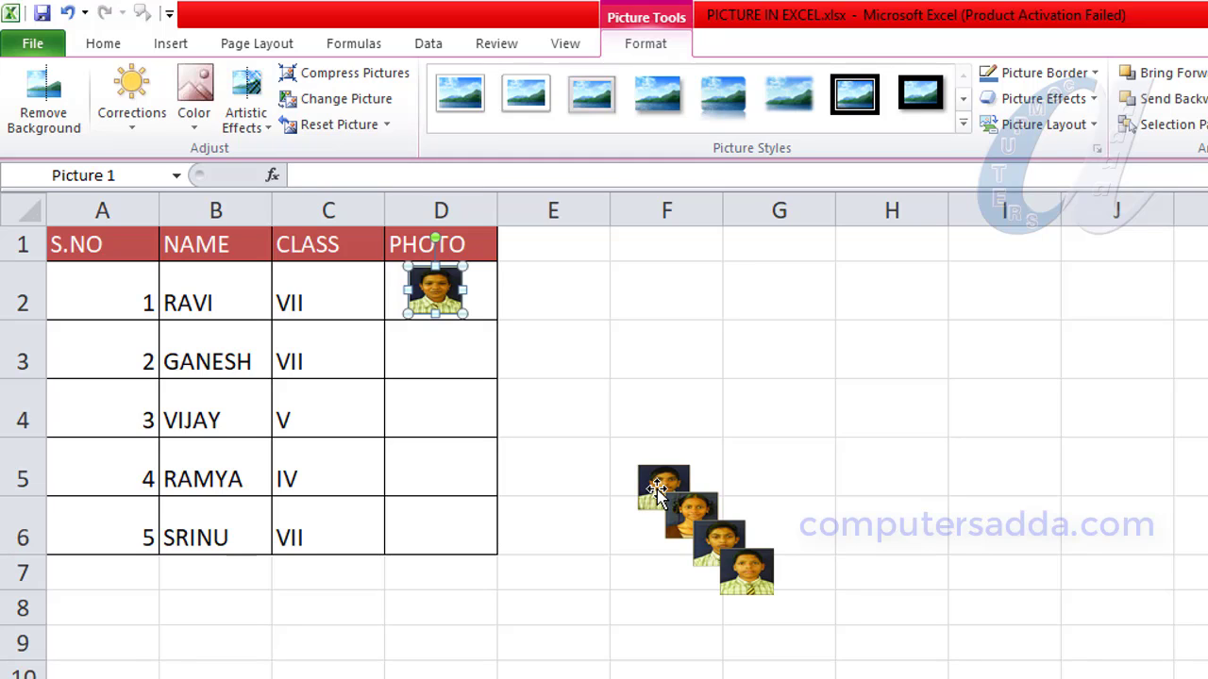
Drag the remaining four thumbnails into PHOTO cells D3, D4, D5 and D6.
left_click_drag(656, 491, 429, 351)
left_click_drag(691, 516, 434, 407)
left_click_drag(719, 544, 435, 468)
left_click(740, 577)
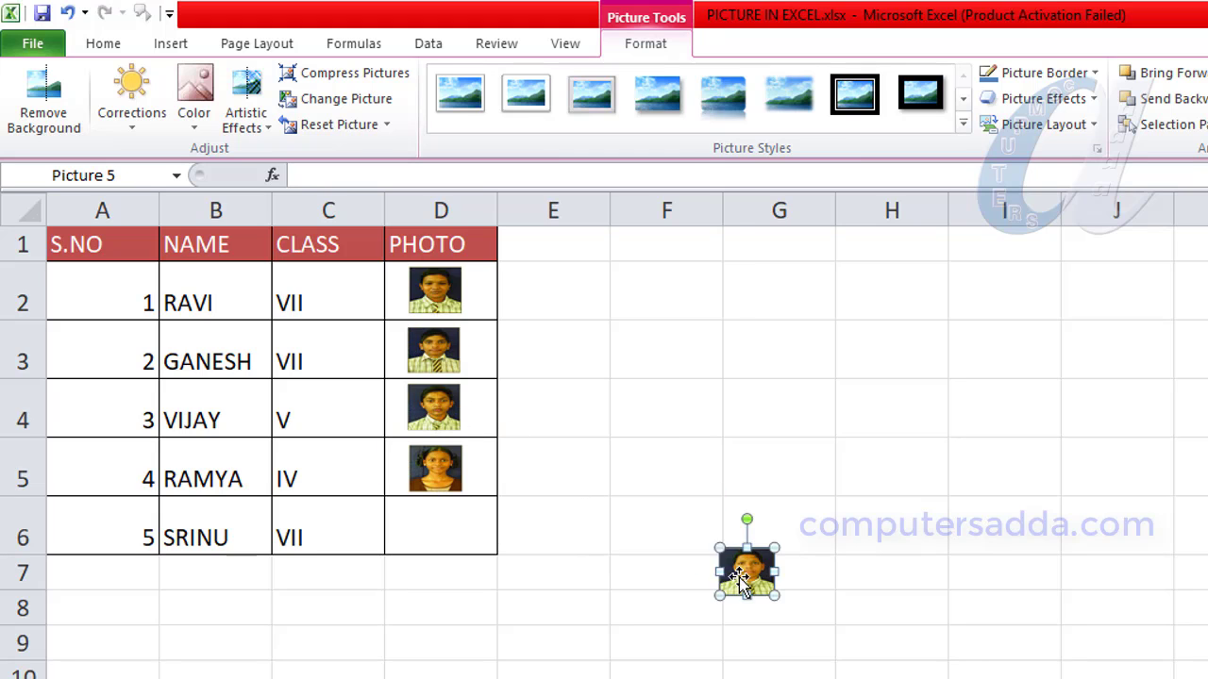
left_click_drag(740, 577, 436, 532)
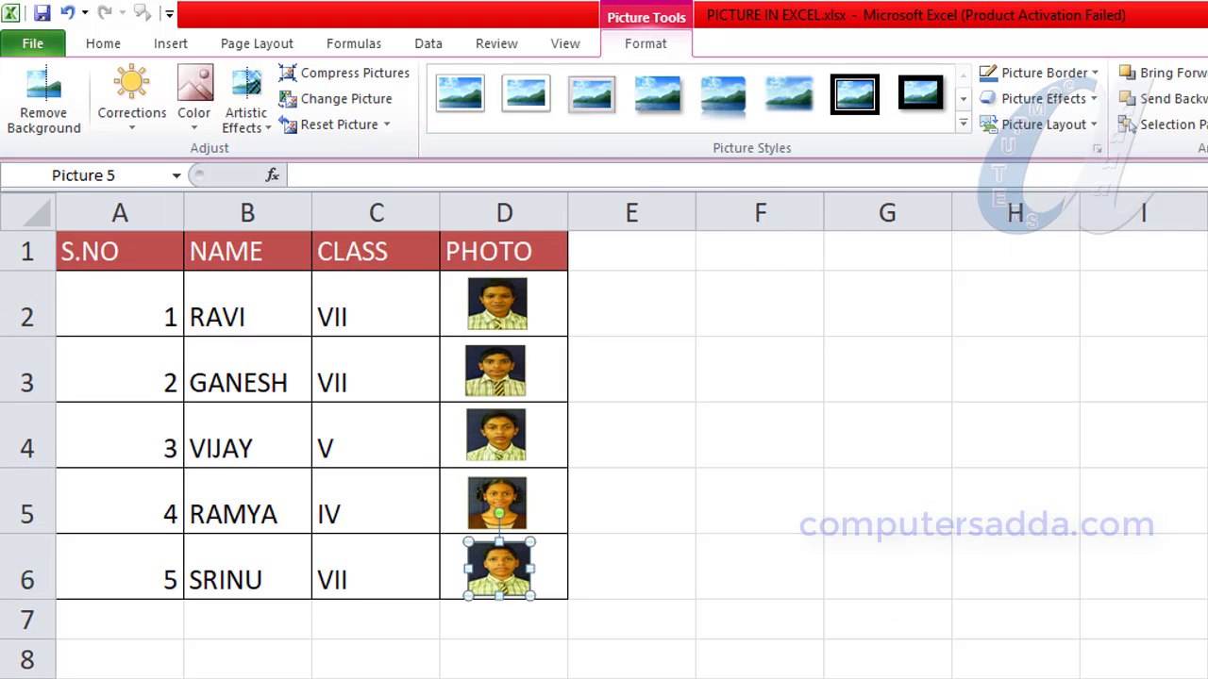
scroll(604, 434, "up", 2)
left_click(1038, 675)
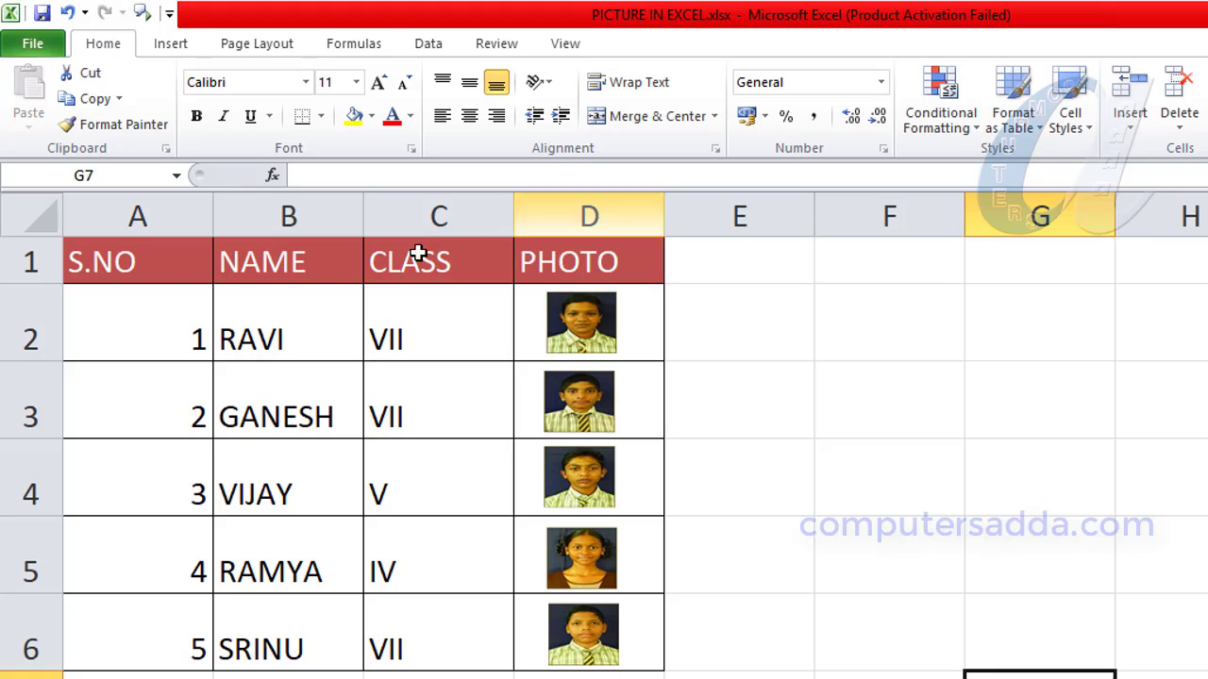
Select the S.NO to PHOTO headers in row 1 and turn on Filter from Sort & Filter.
left_click_drag(140, 262, 579, 261)
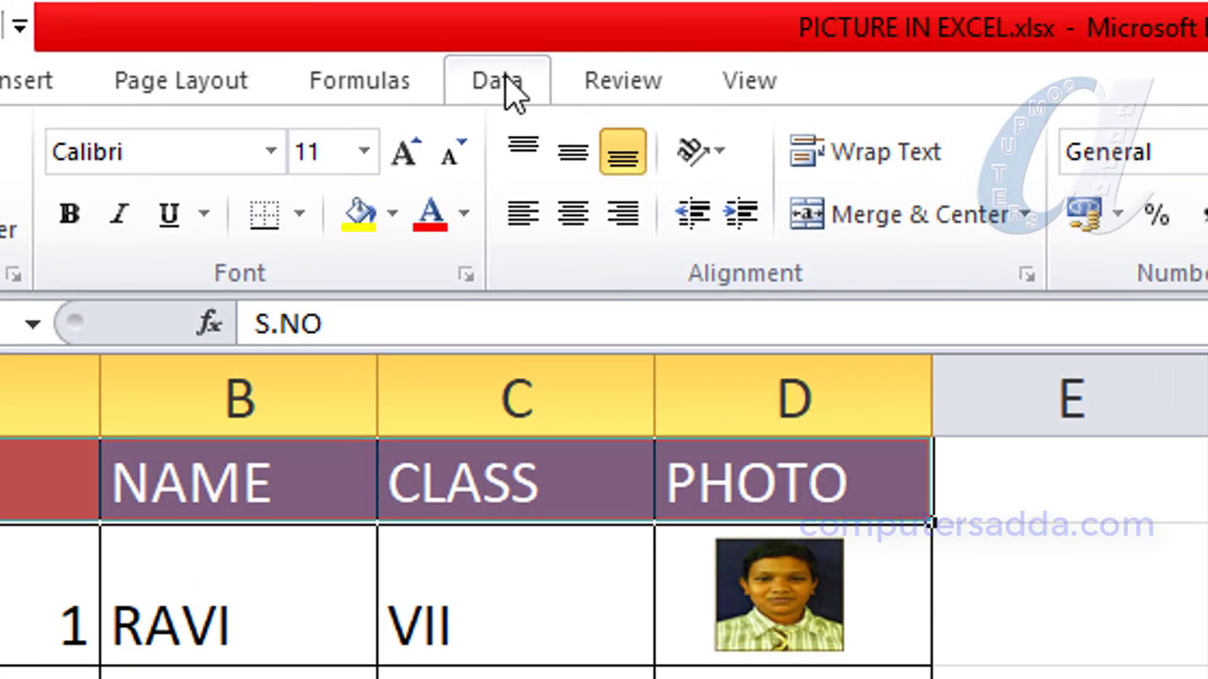
left_click(510, 87)
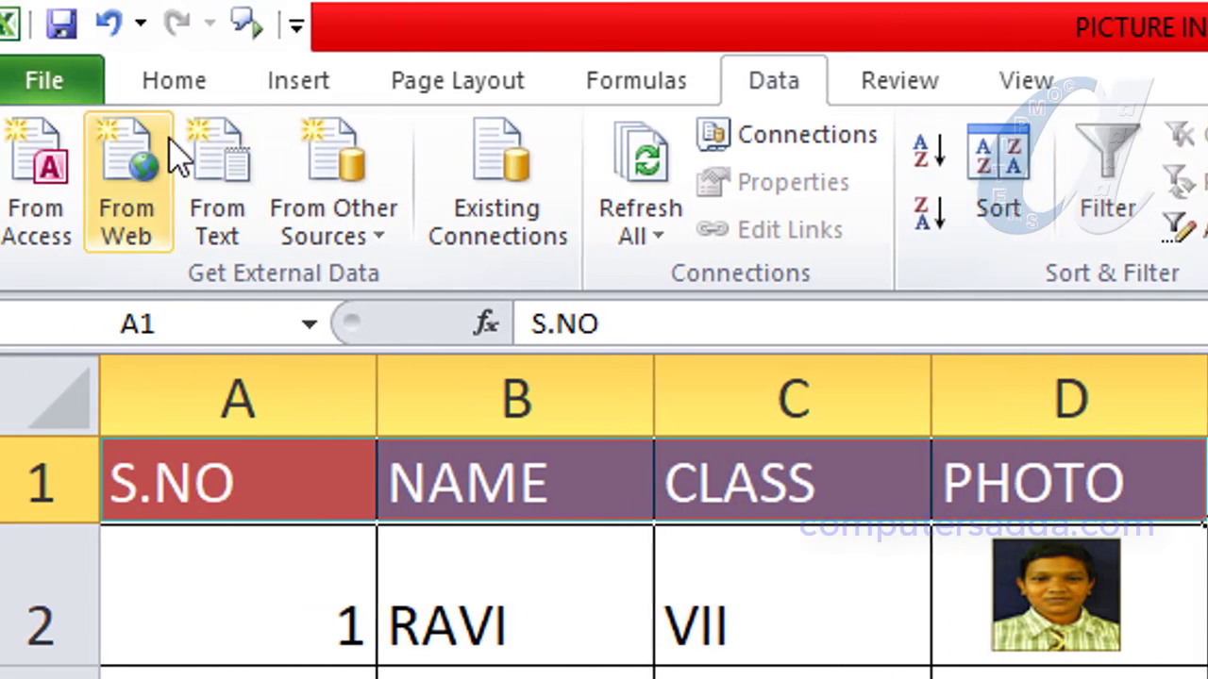
left_click(219, 94)
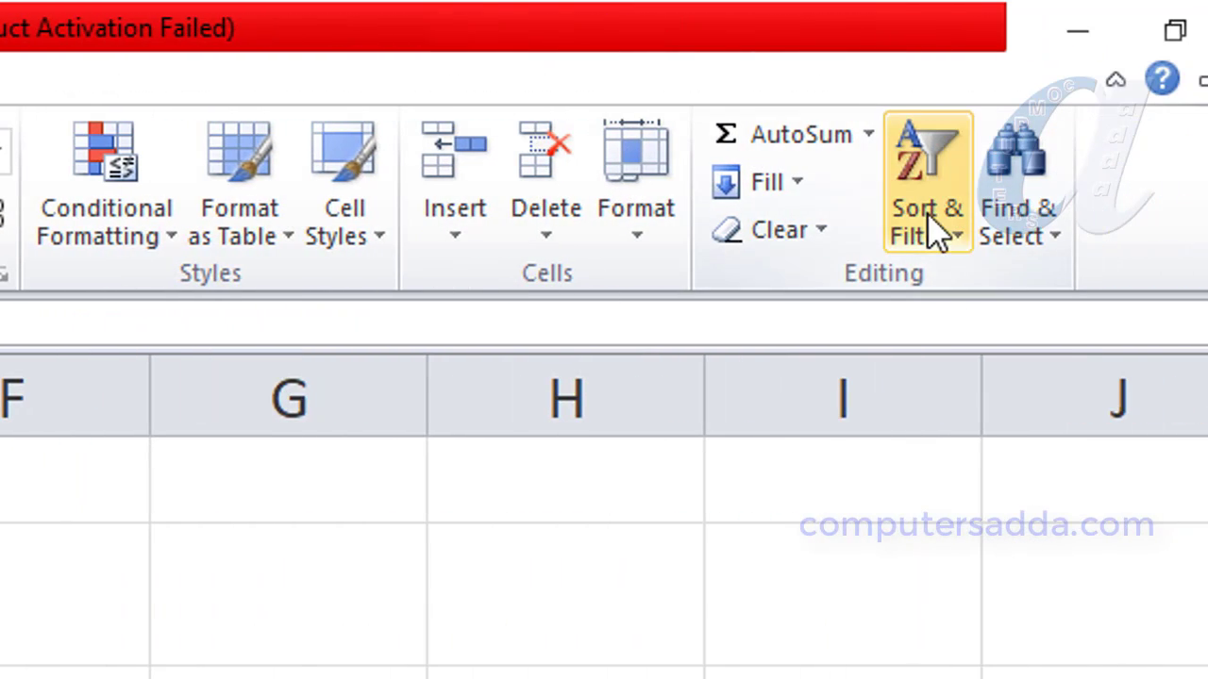
left_click(956, 236)
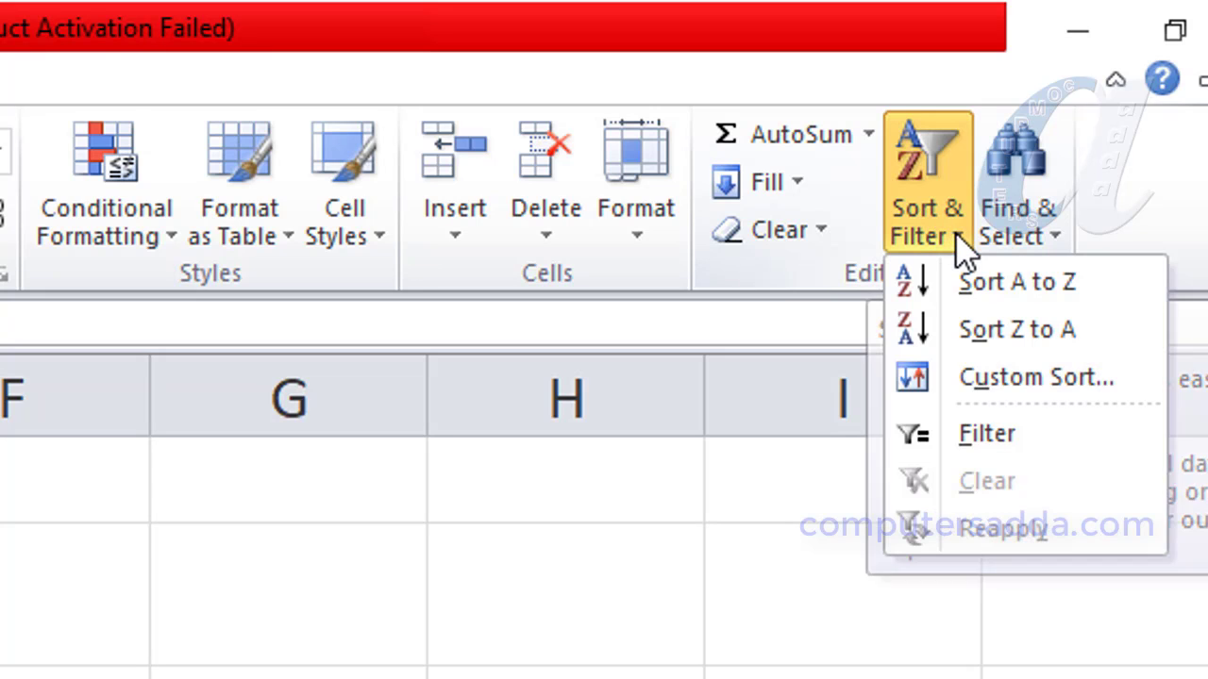
left_click(988, 436)
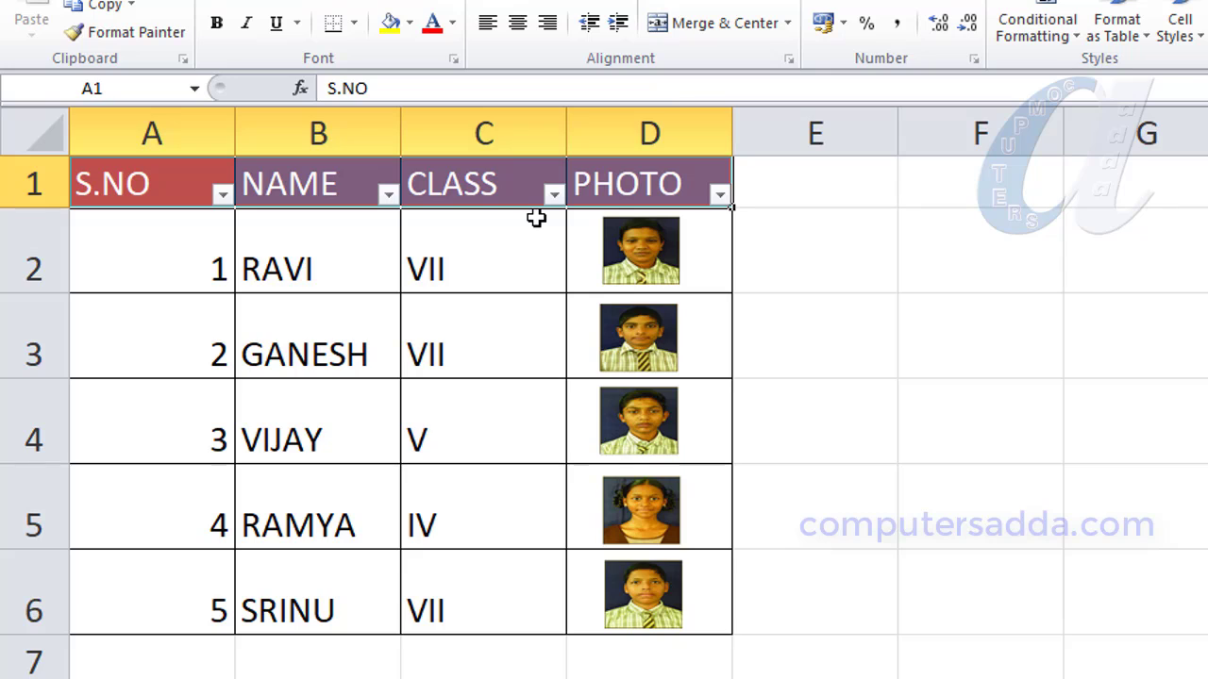
Filter the CLASS column to show only class VII.
left_click(453, 193)
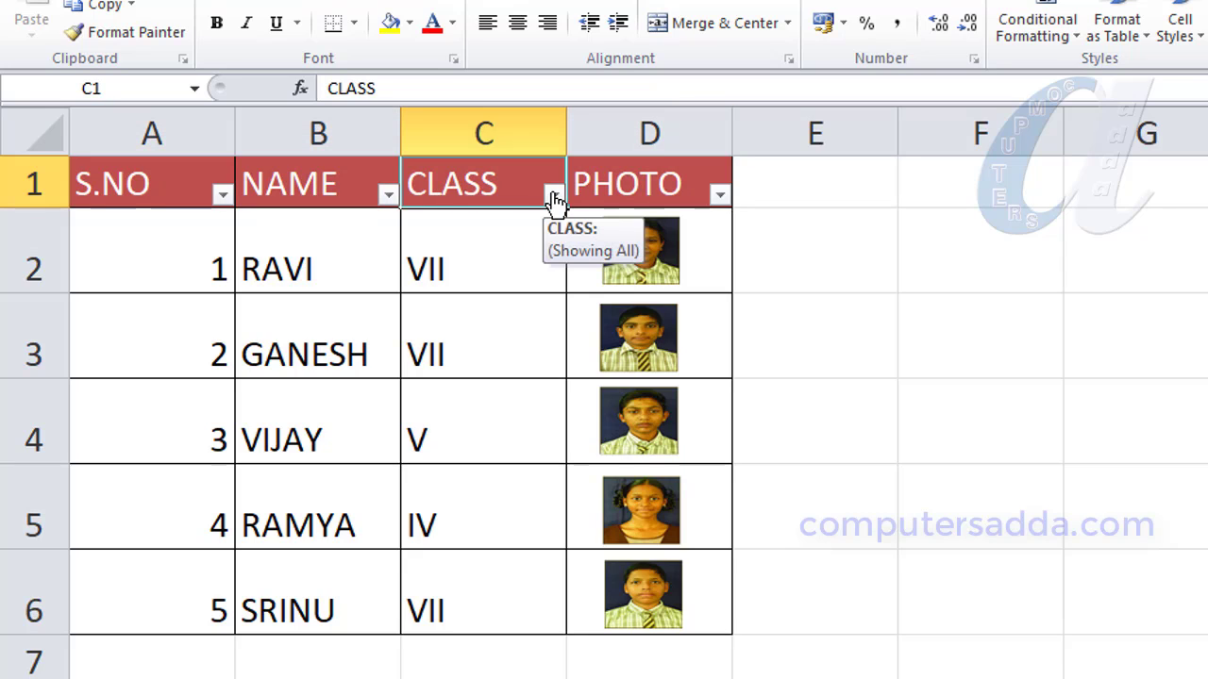
left_click(554, 195)
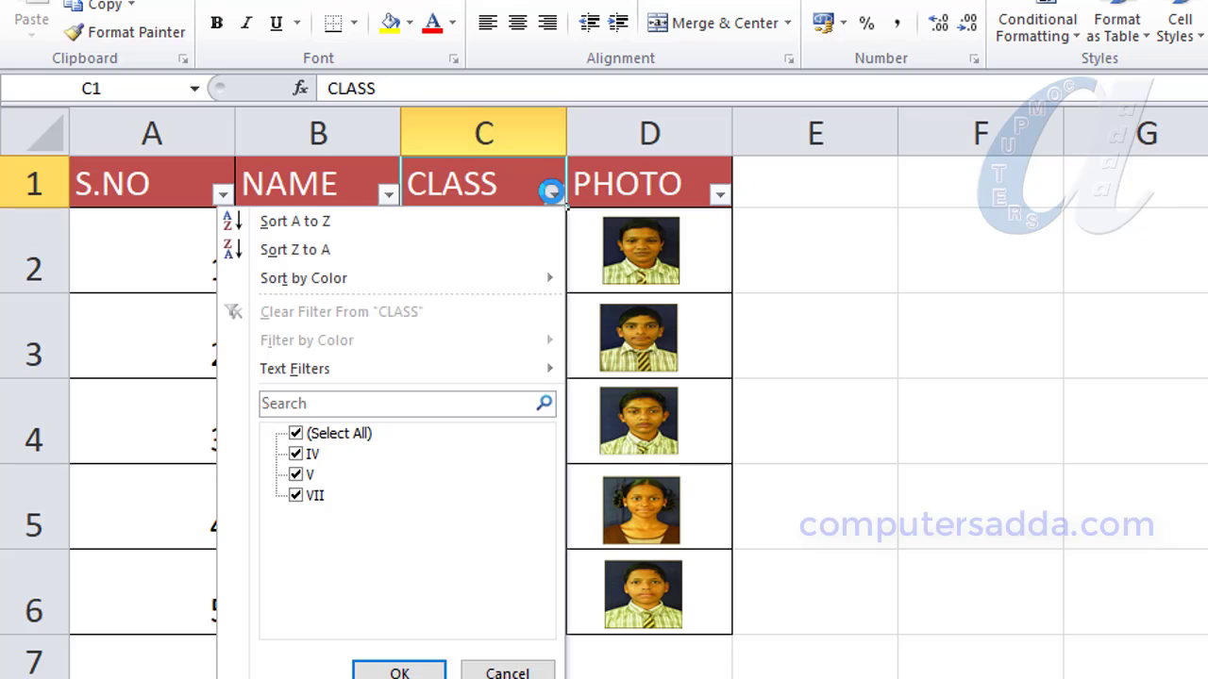
left_click(311, 435)
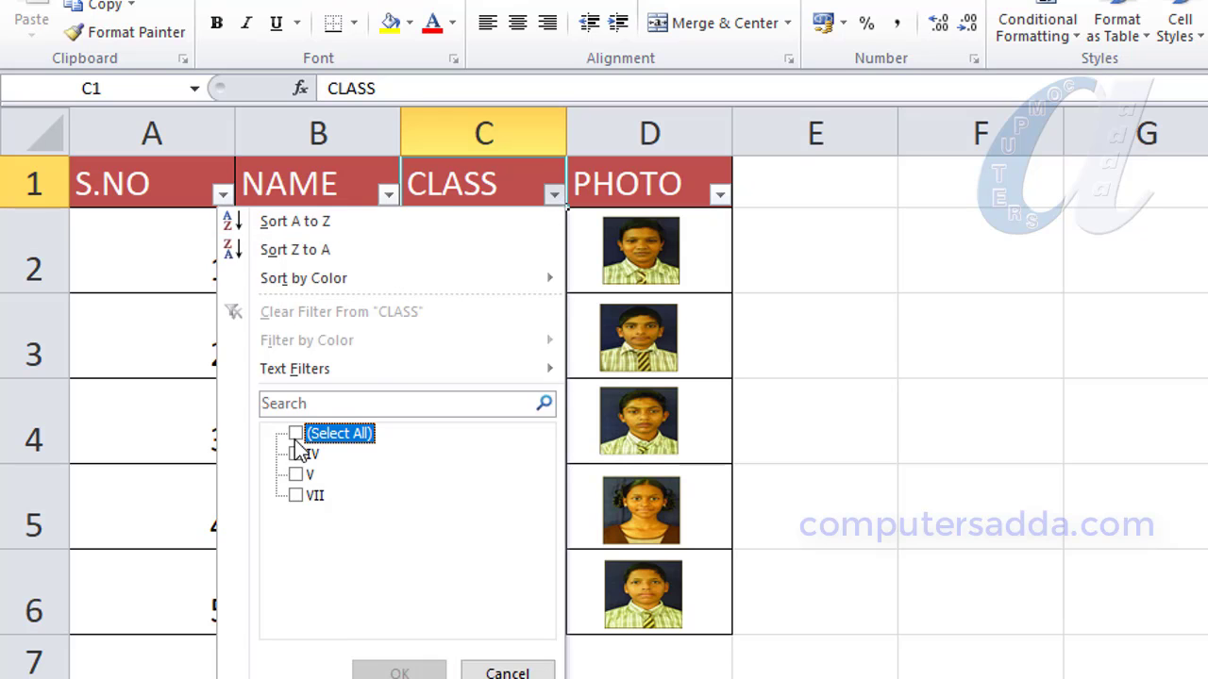
left_click(296, 497)
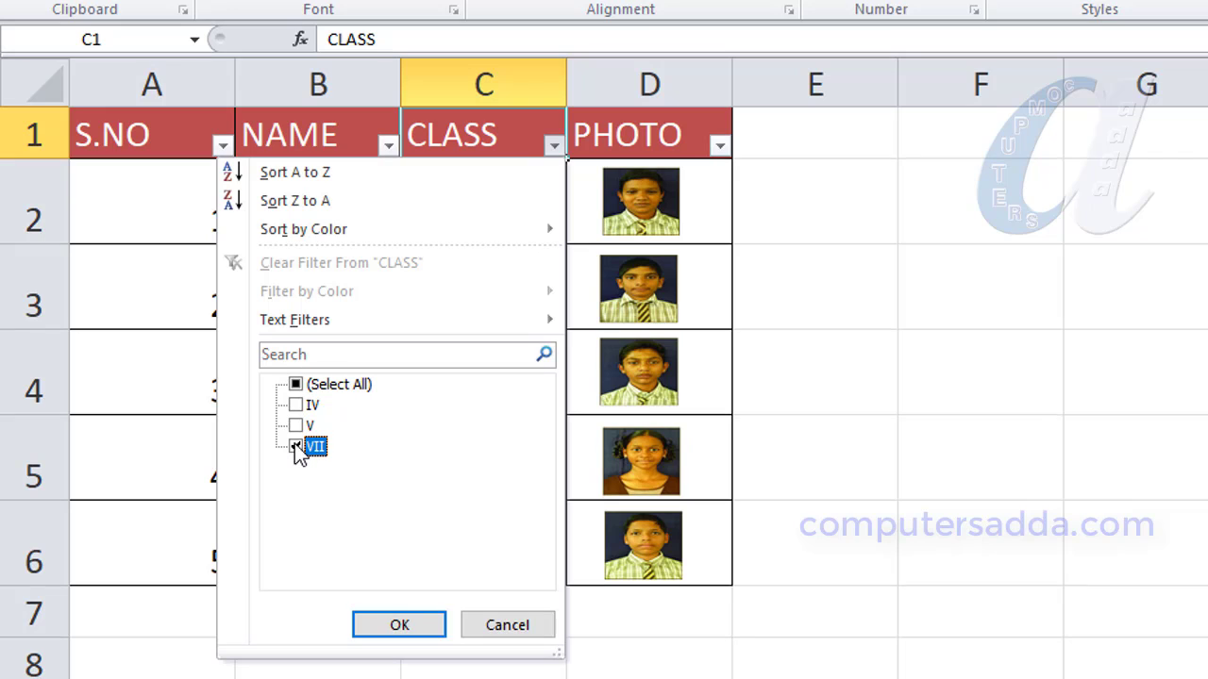
left_click(399, 626)
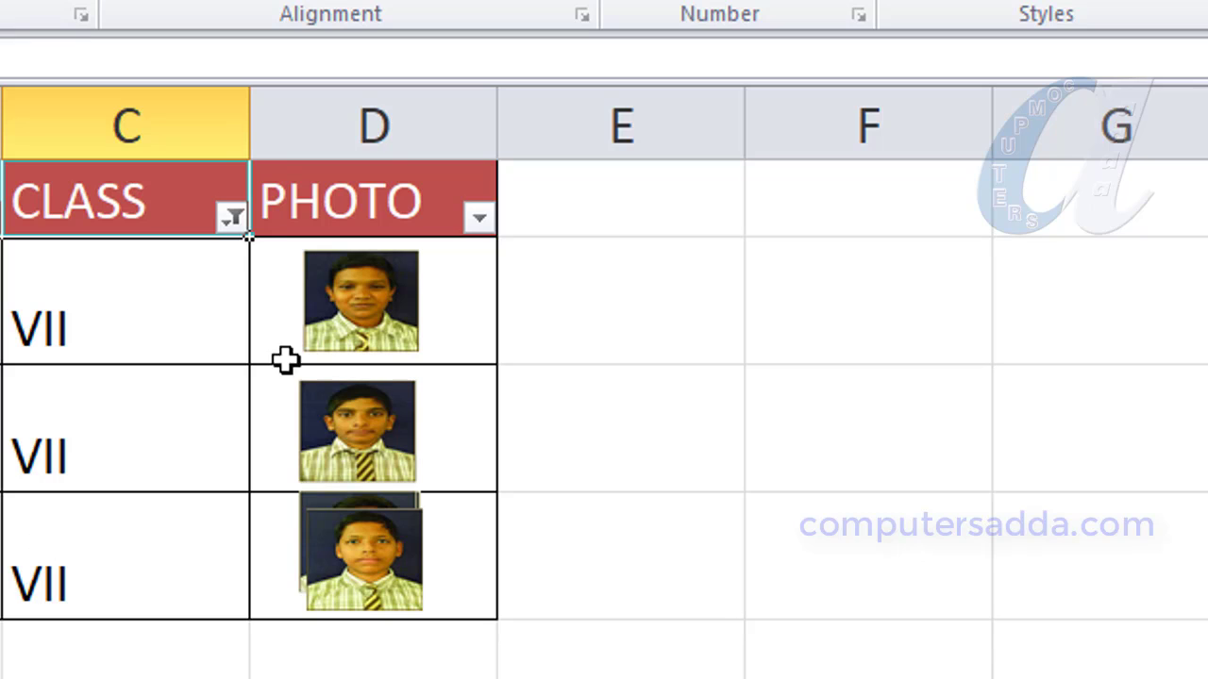
Reselect all classes in the CLASS filter so every student shows again.
left_click(231, 219)
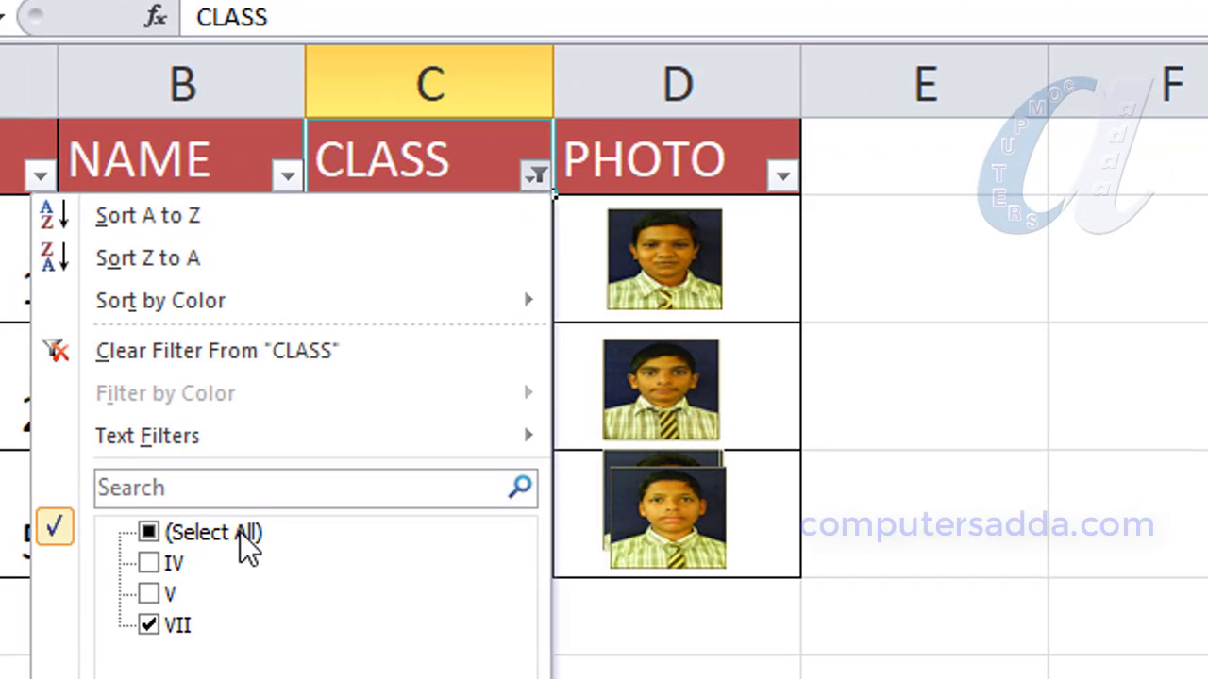
left_click(217, 535)
key("Return")
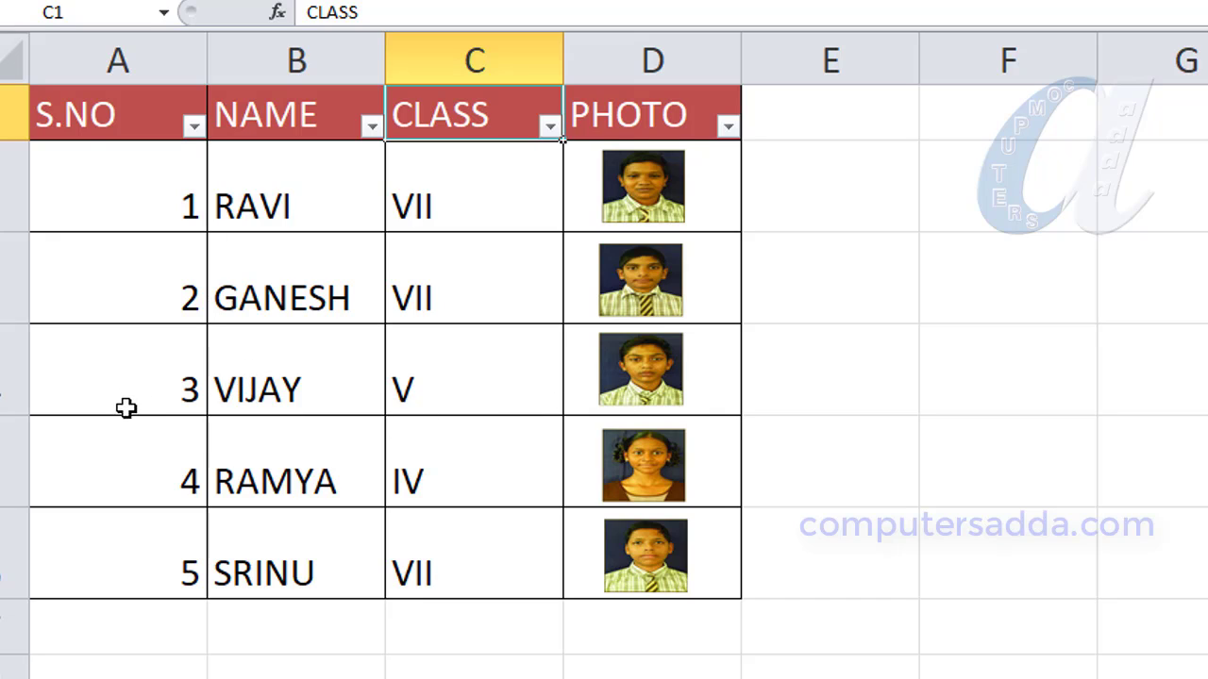
left_click(372, 126)
left_click(117, 389)
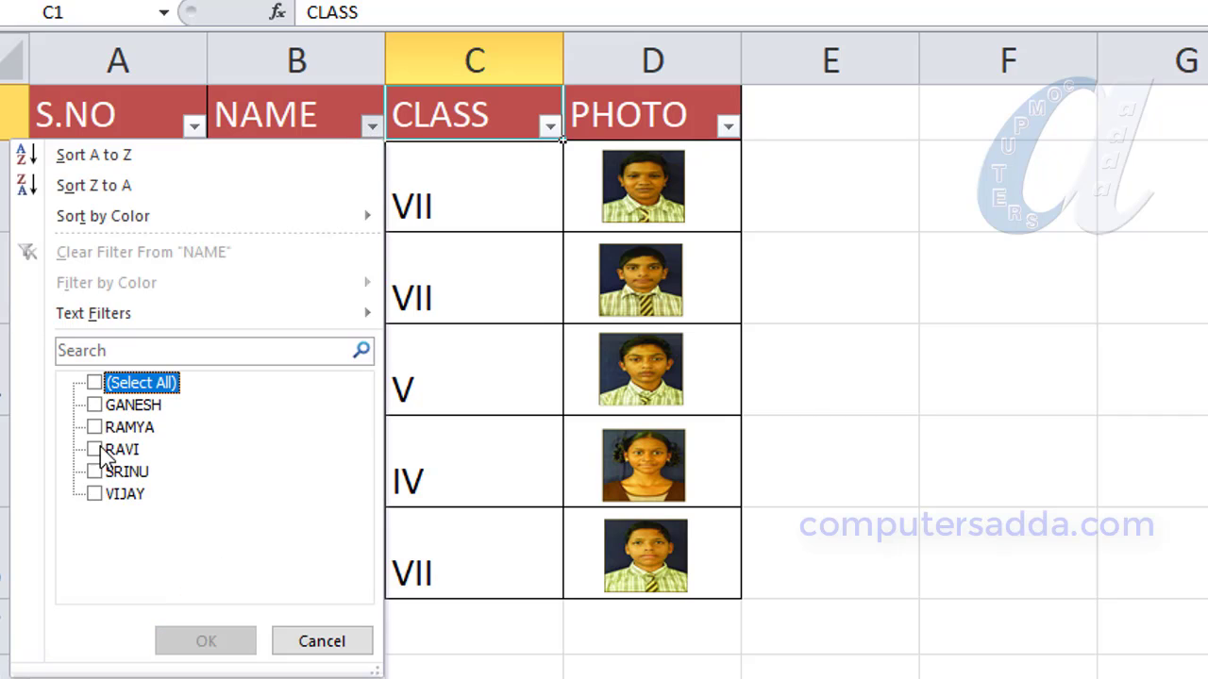
left_click(95, 494)
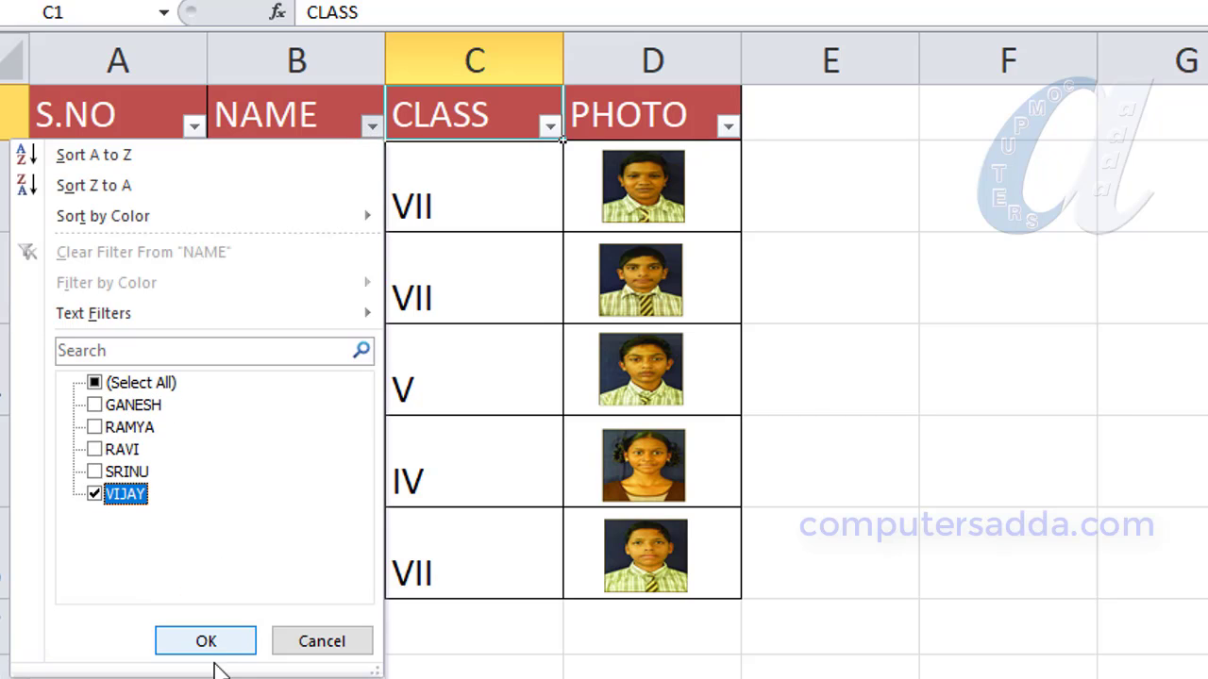
left_click(210, 643)
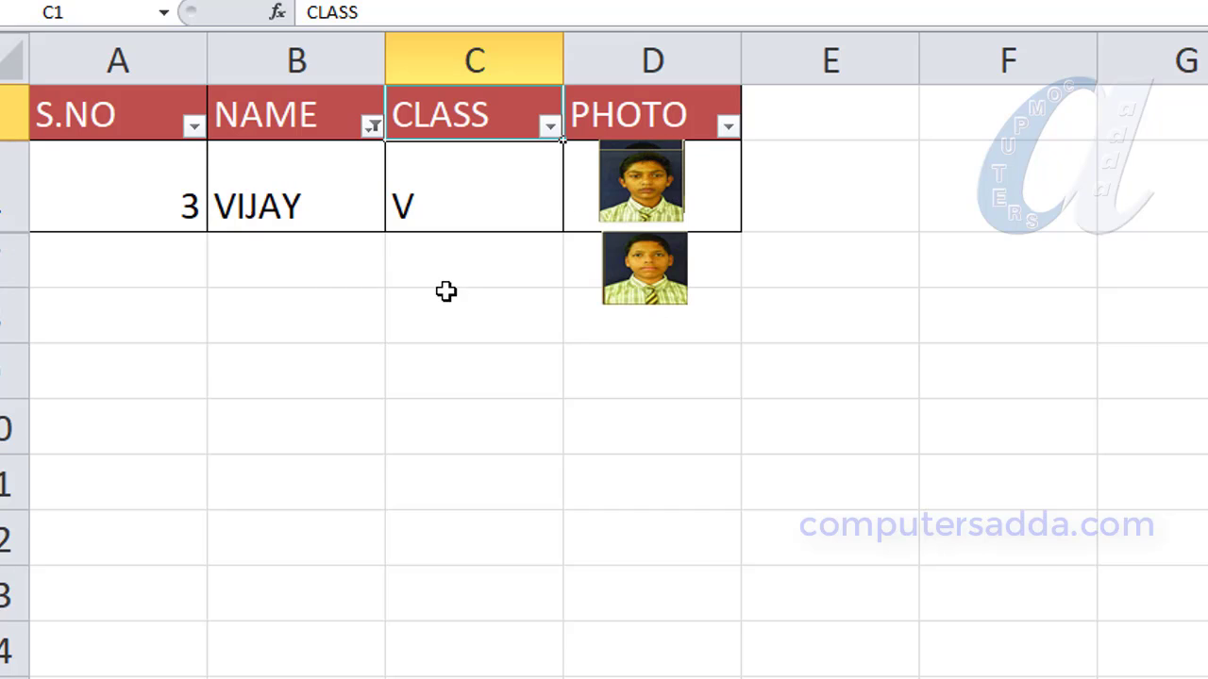
left_click(373, 126)
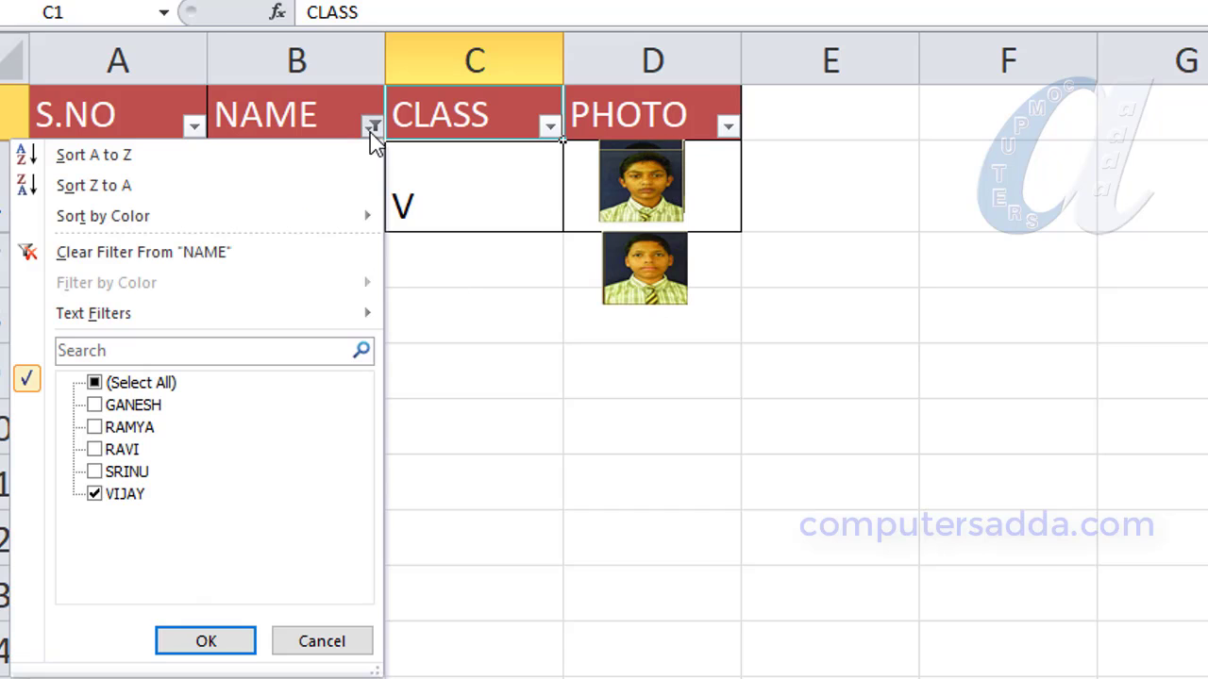
left_click(121, 387)
left_click(208, 638)
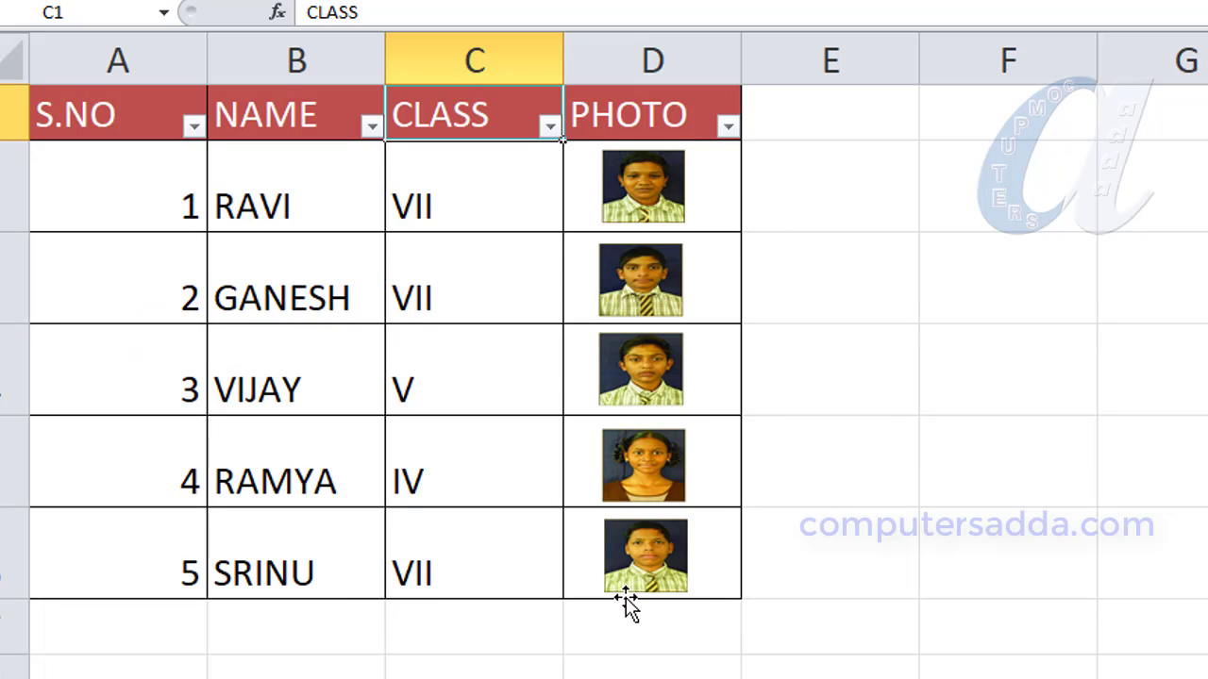
Select all five student photos in the PHOTO column together.
left_click(634, 188)
left_click(632, 284, "ctrl")
left_click(647, 390, "ctrl")
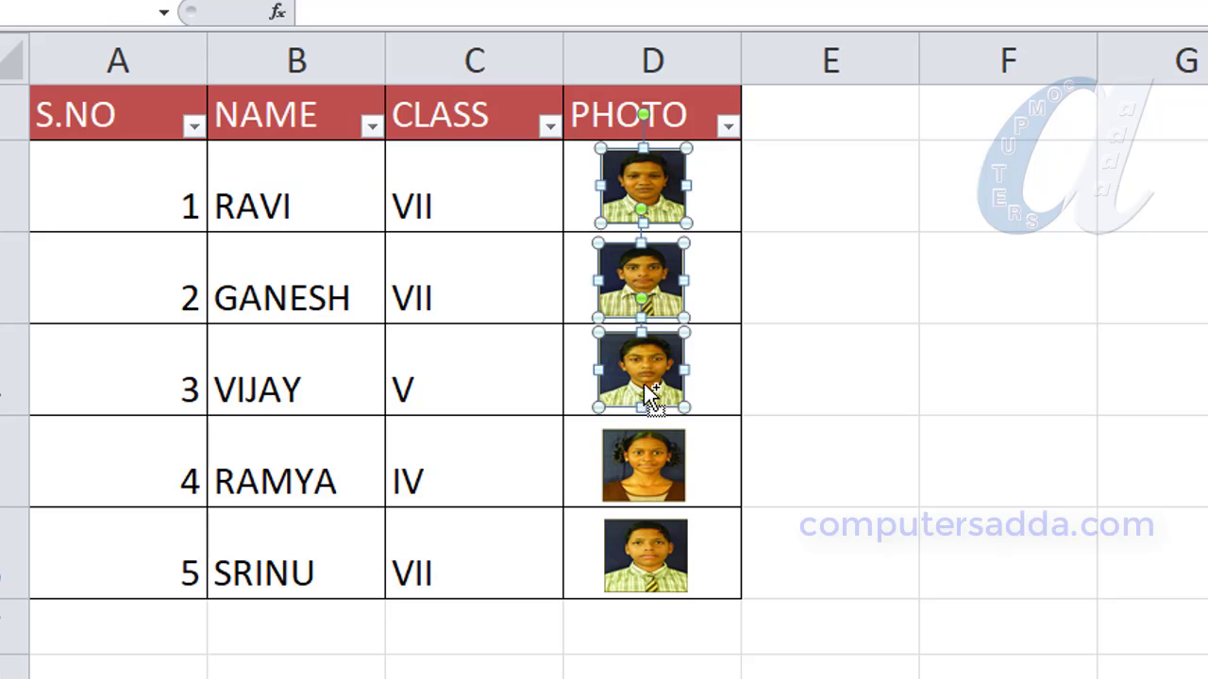
left_click(649, 449, "ctrl")
left_click(647, 560, "ctrl")
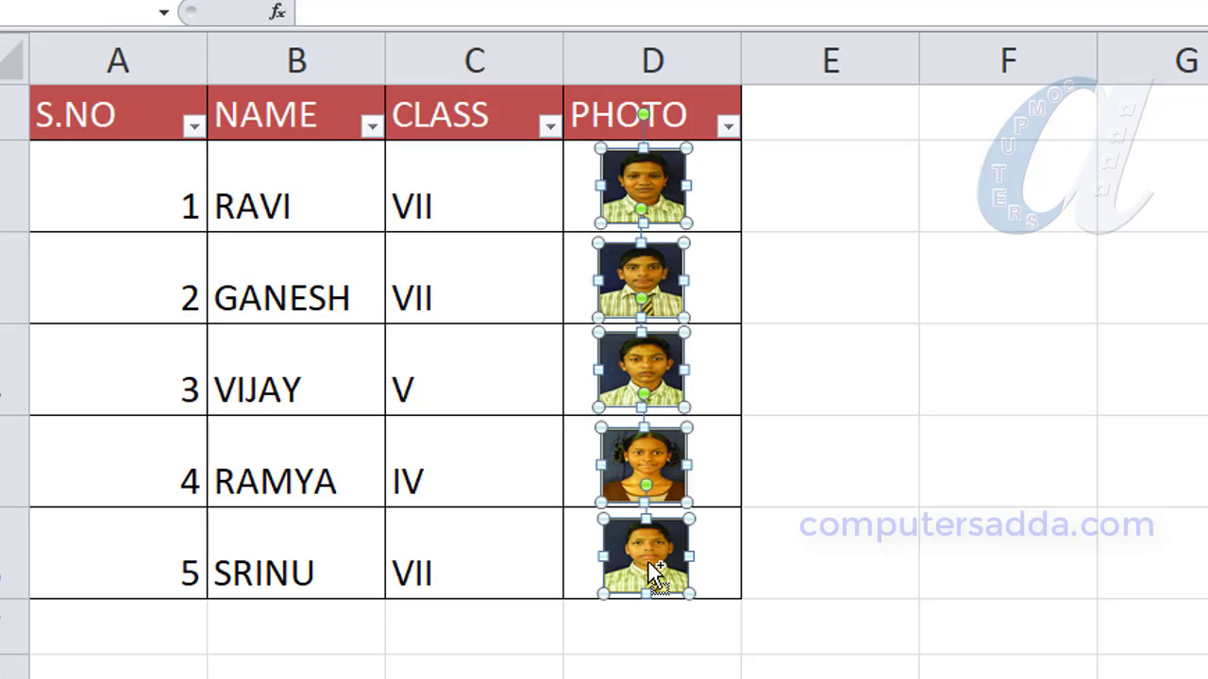
Set the selected photos' properties to 'Move and size with cells'.
right_click(649, 566)
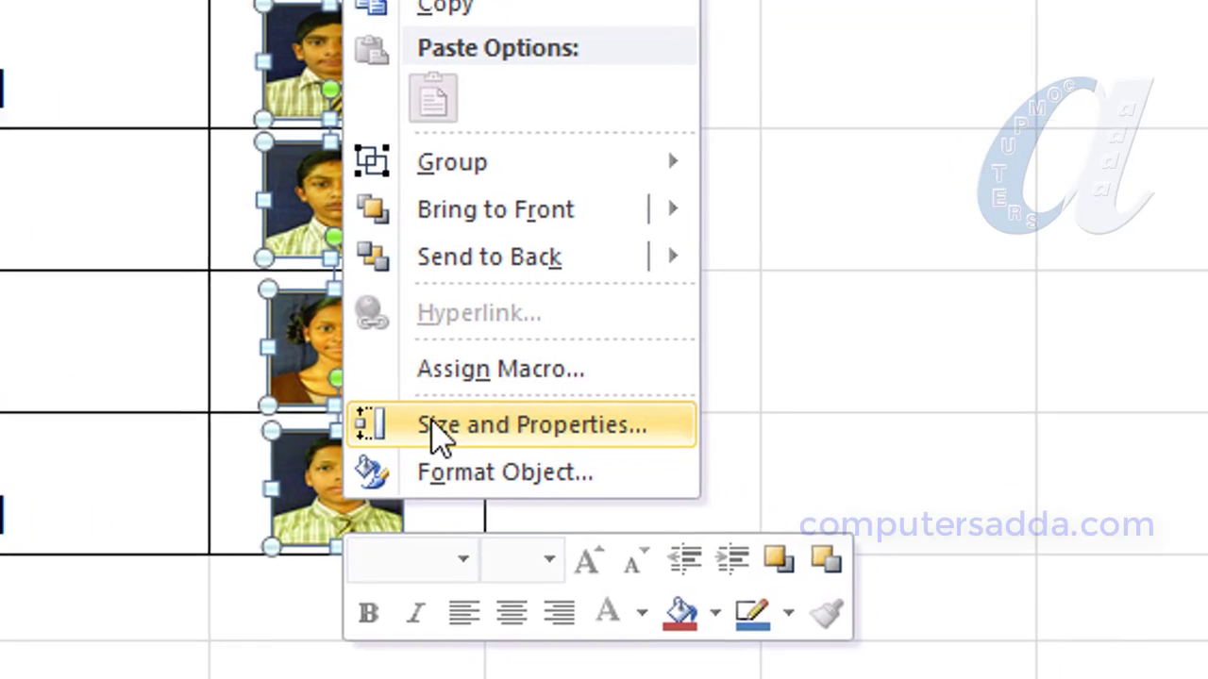
left_click(459, 425)
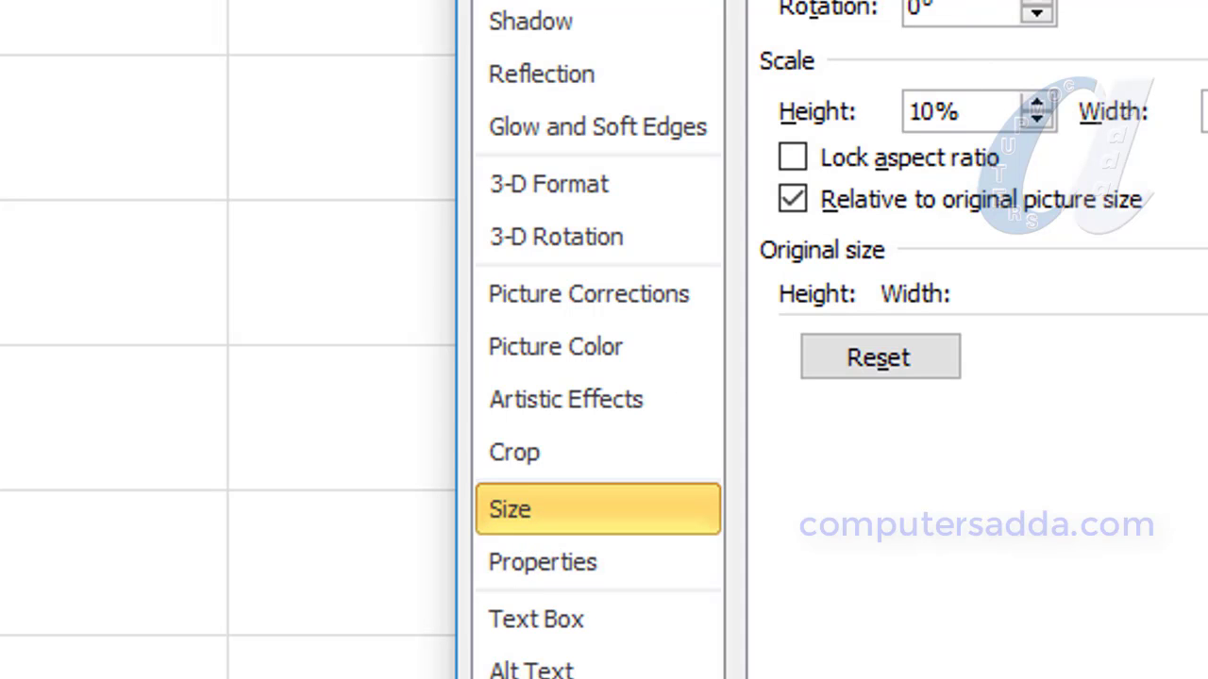
left_click(553, 562)
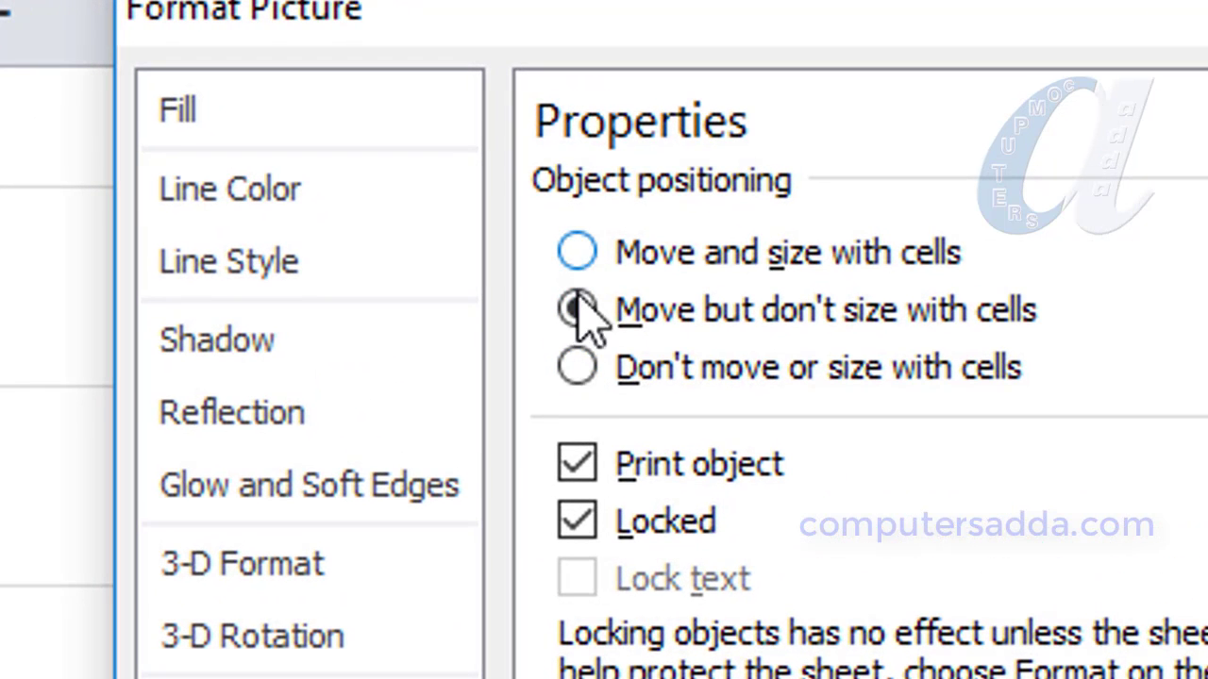
left_click(579, 300)
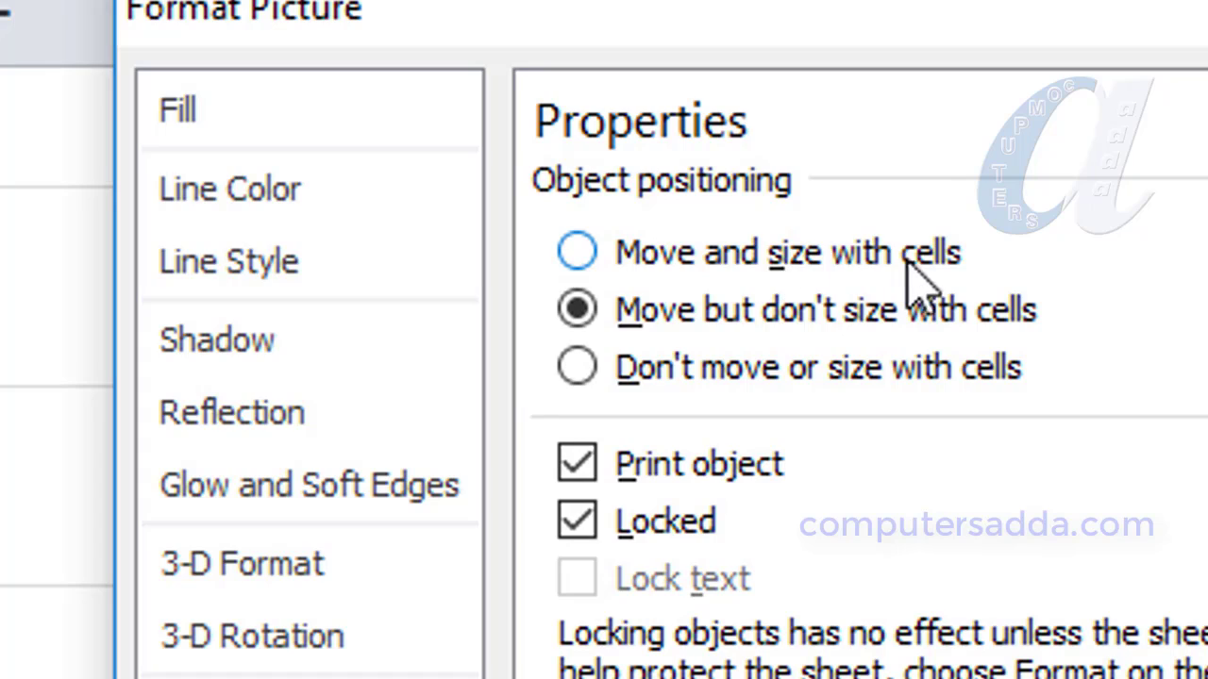
left_click(576, 252)
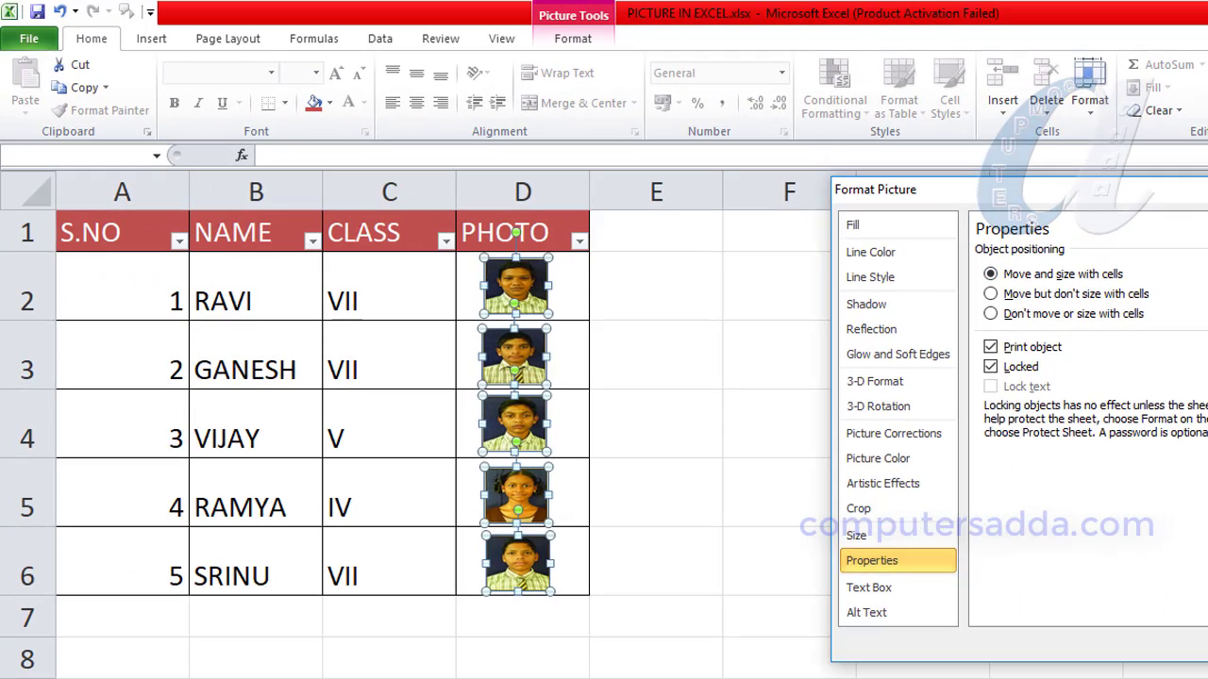
key("Escape")
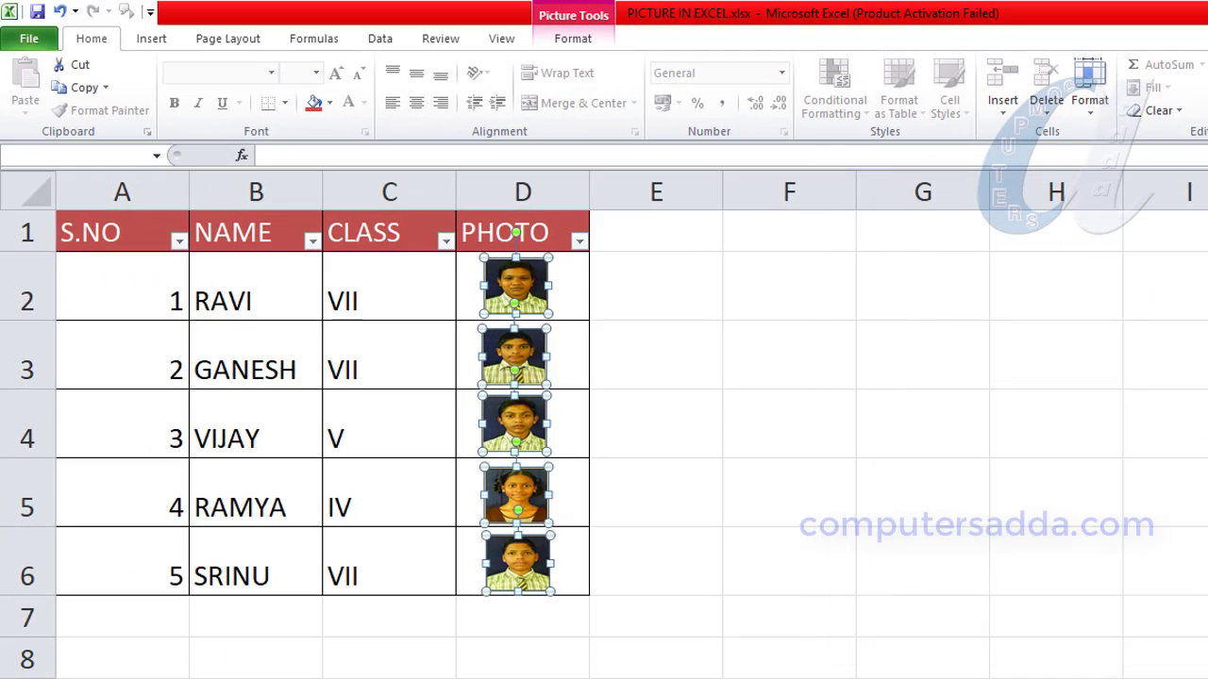
Test the NAME filter by showing only RAMYA, then clear it to show everyone.
left_click(728, 450)
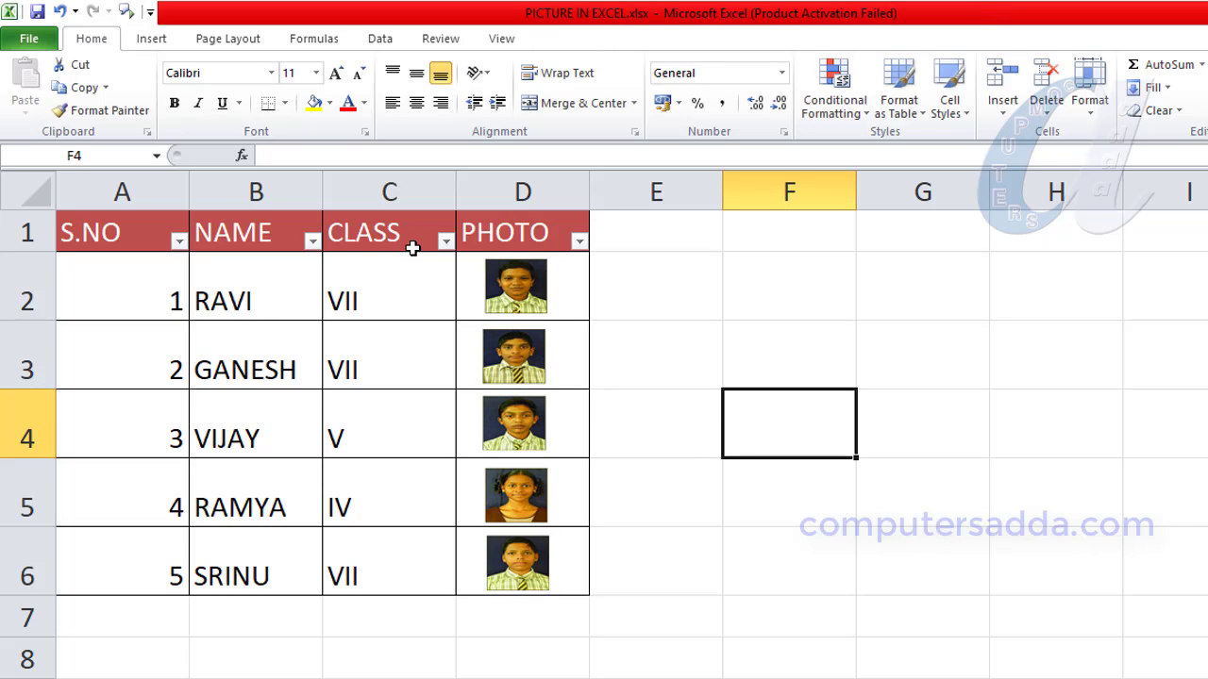
left_click(310, 241)
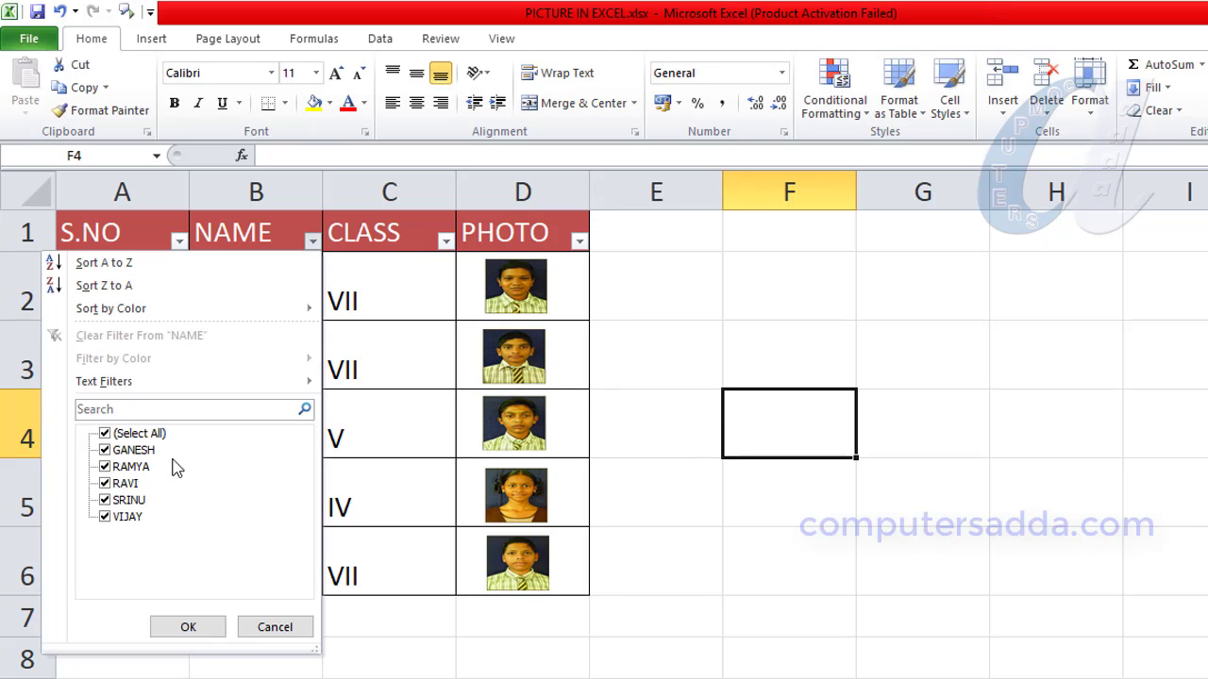
left_click(128, 434)
left_click(105, 467)
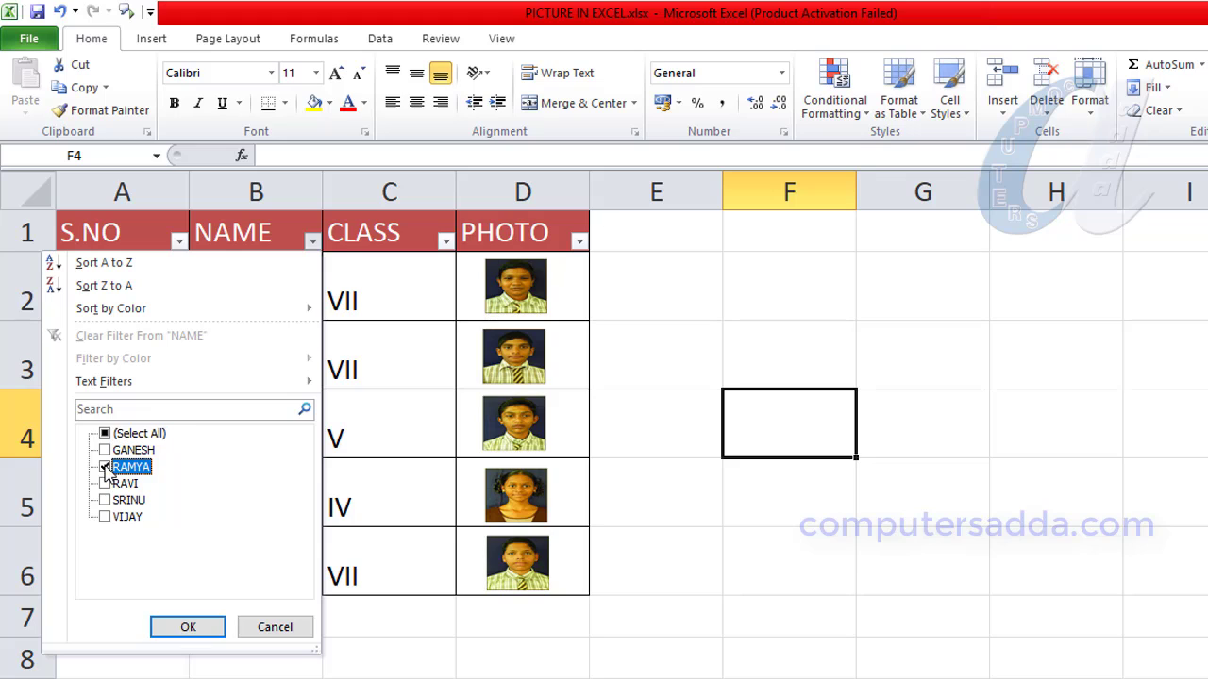
left_click(172, 625)
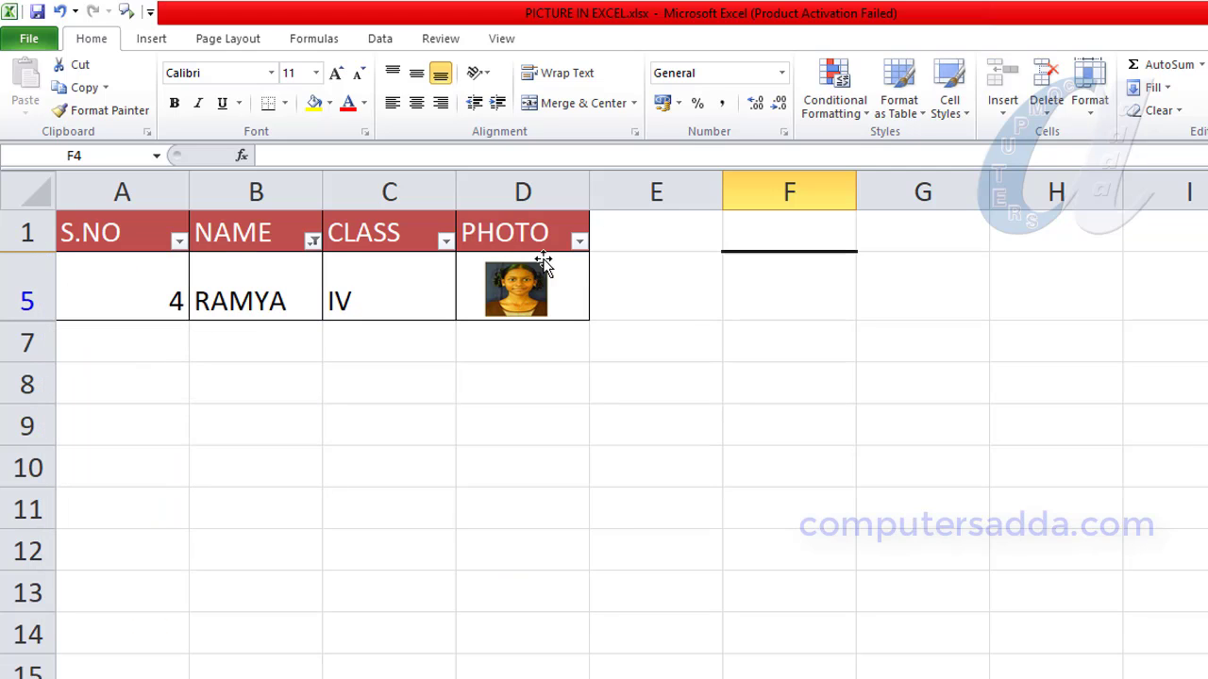
left_click(312, 242)
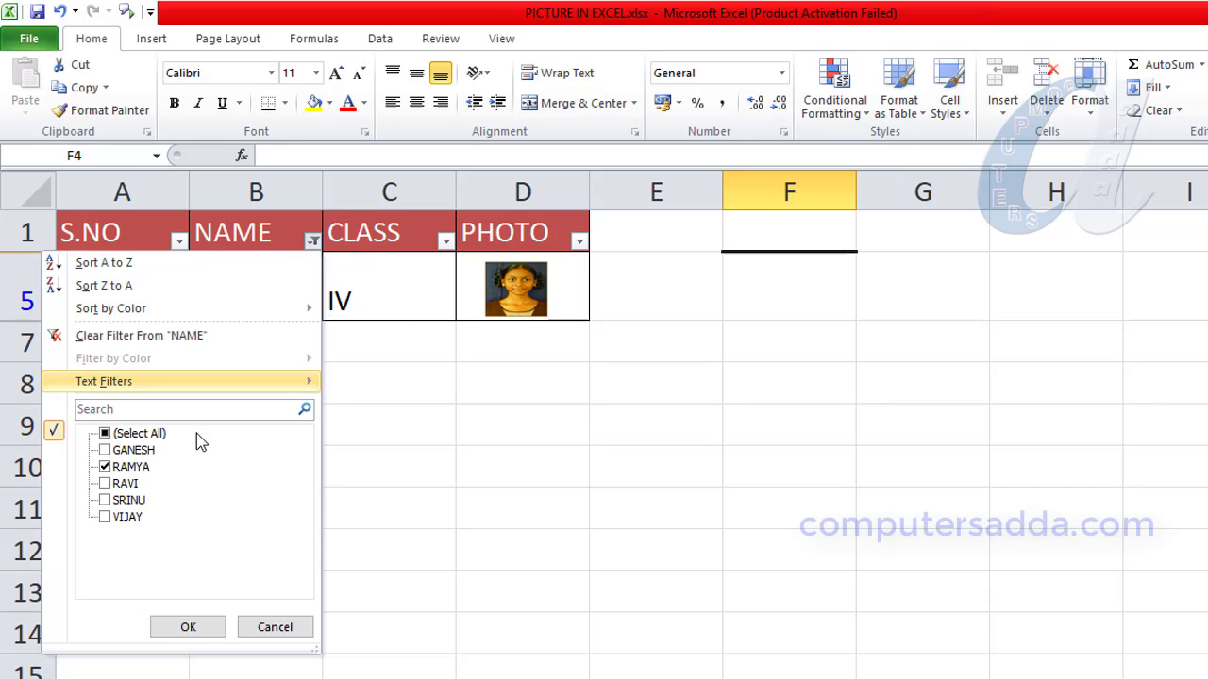
left_click(193, 629)
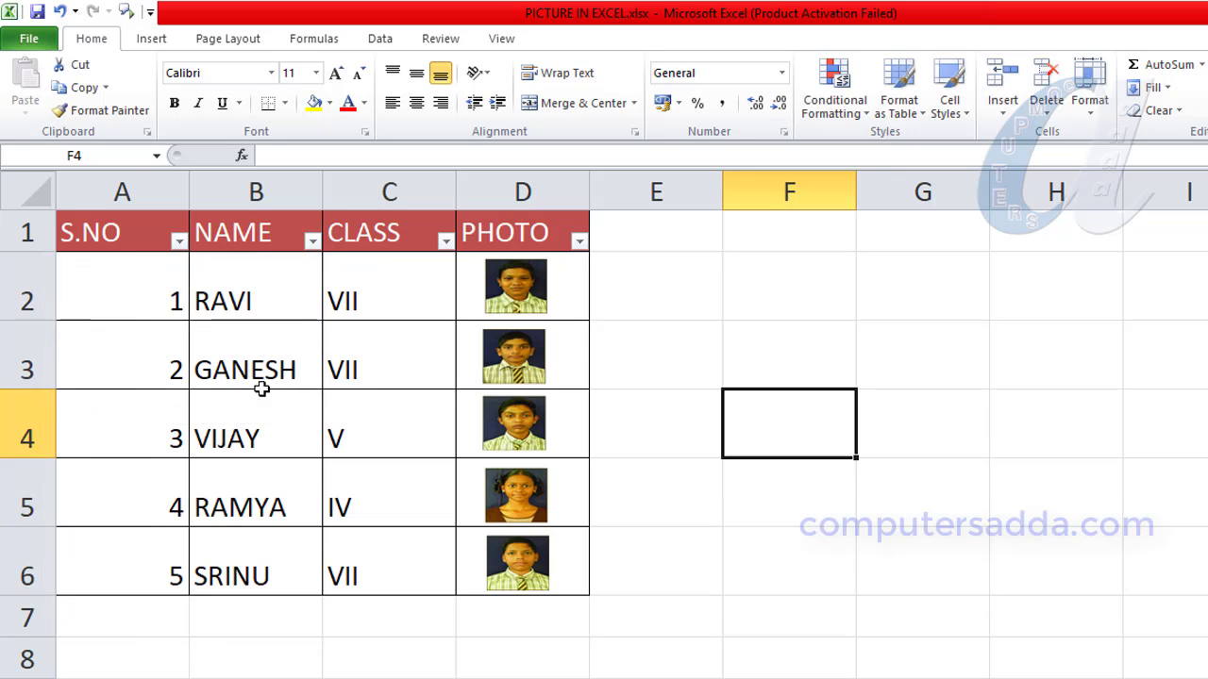
Filter the CLASS column to show only class VII.
left_click(444, 242)
left_click(270, 435)
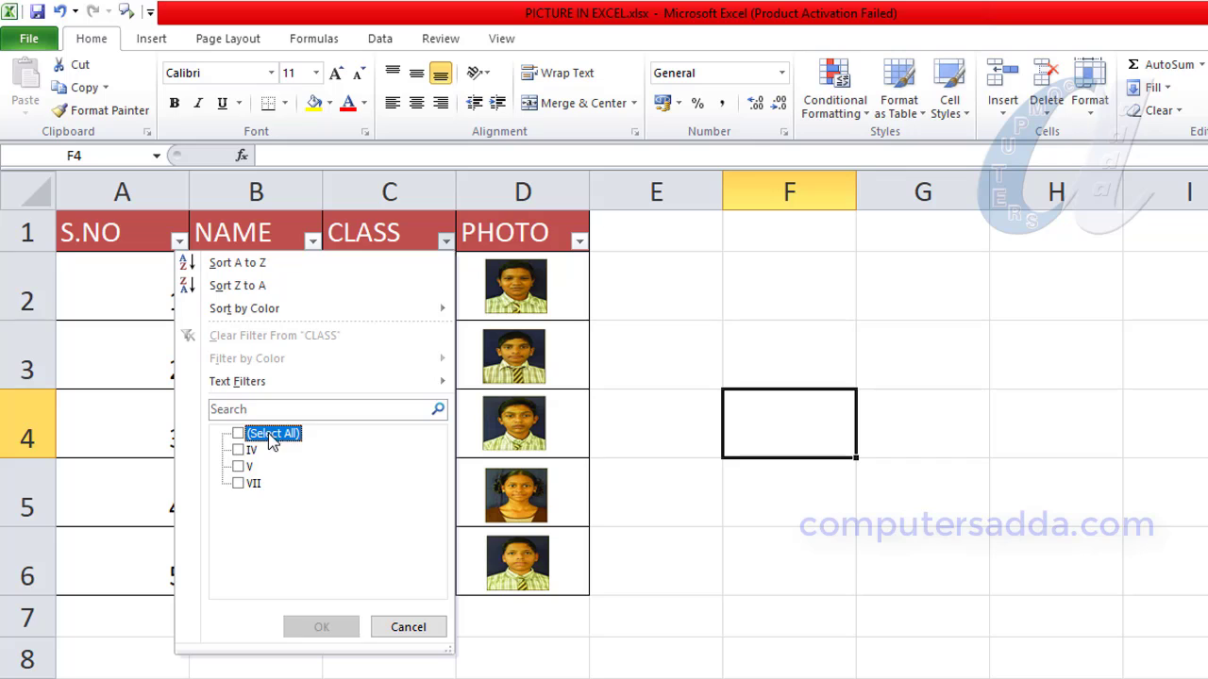
left_click(239, 484)
left_click(324, 628)
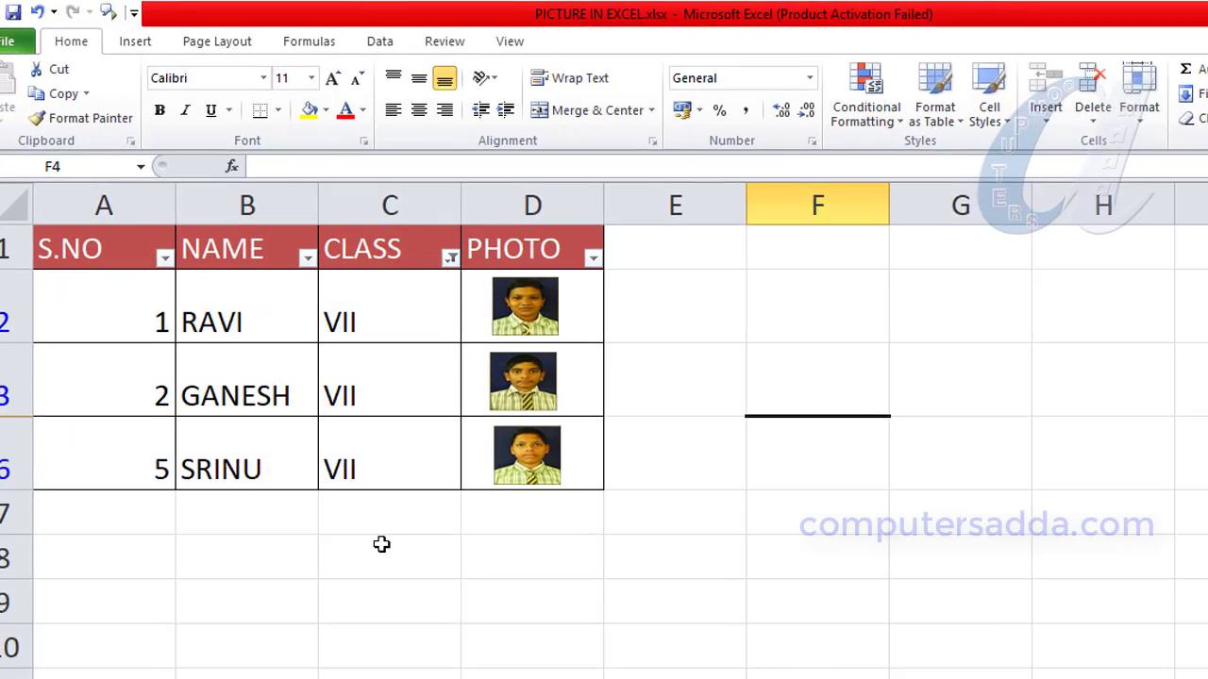